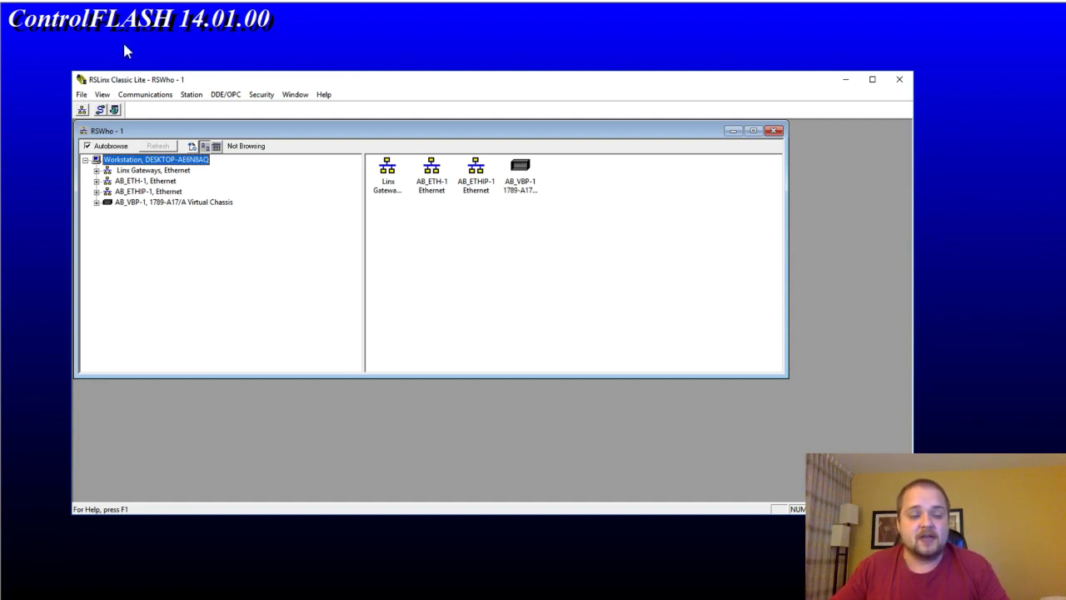
pyautogui.moveTo(325, 81); pyautogui.dragTo(352, 56)
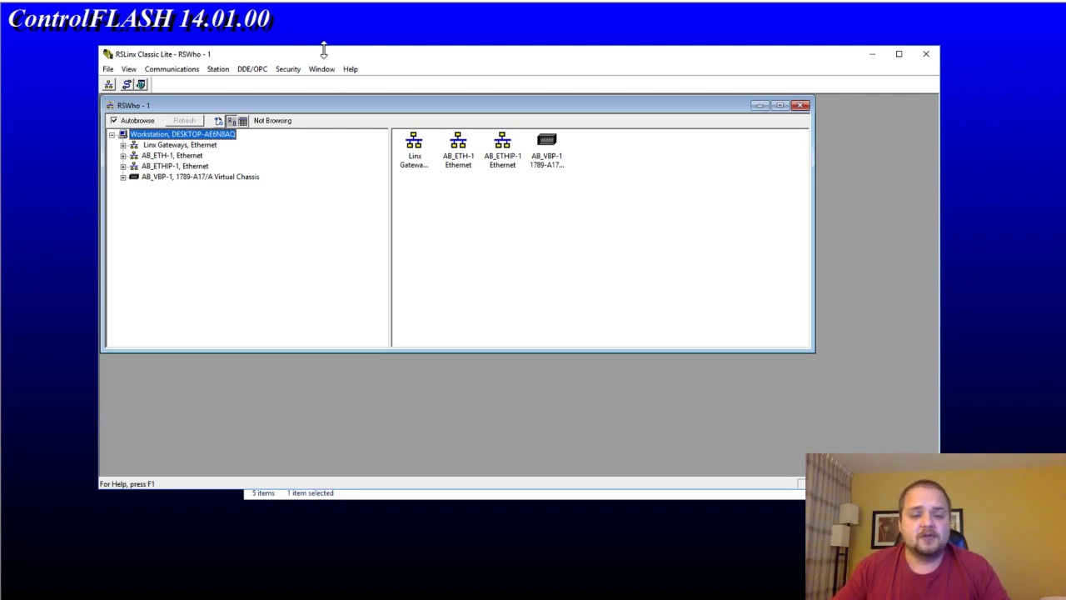
pyautogui.moveTo(309, 52); pyautogui.dragTo(269, 45)
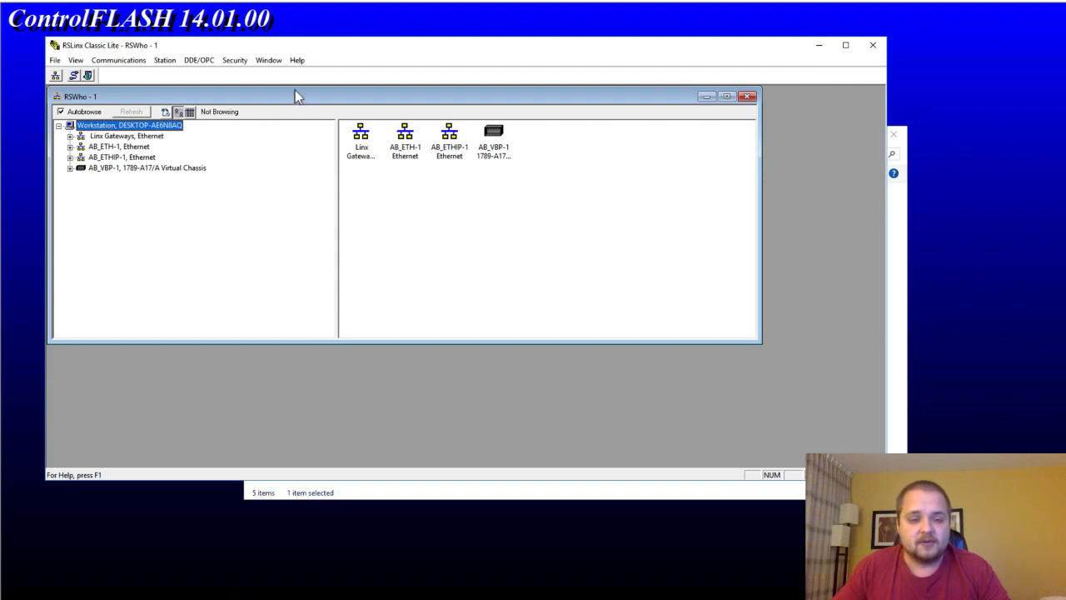
pyautogui.moveTo(331, 50); pyautogui.dragTo(325, 44)
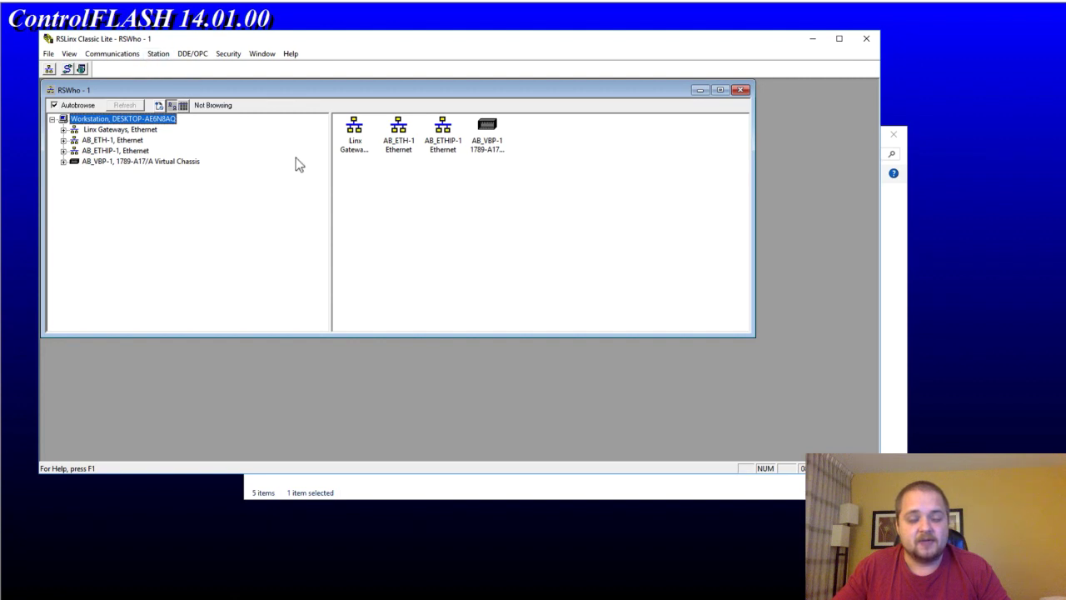
# - Add a new communication driver of type EtherNet/IP Driver, keeping the name AB_ETHIP-2
pyautogui.click(128, 55)
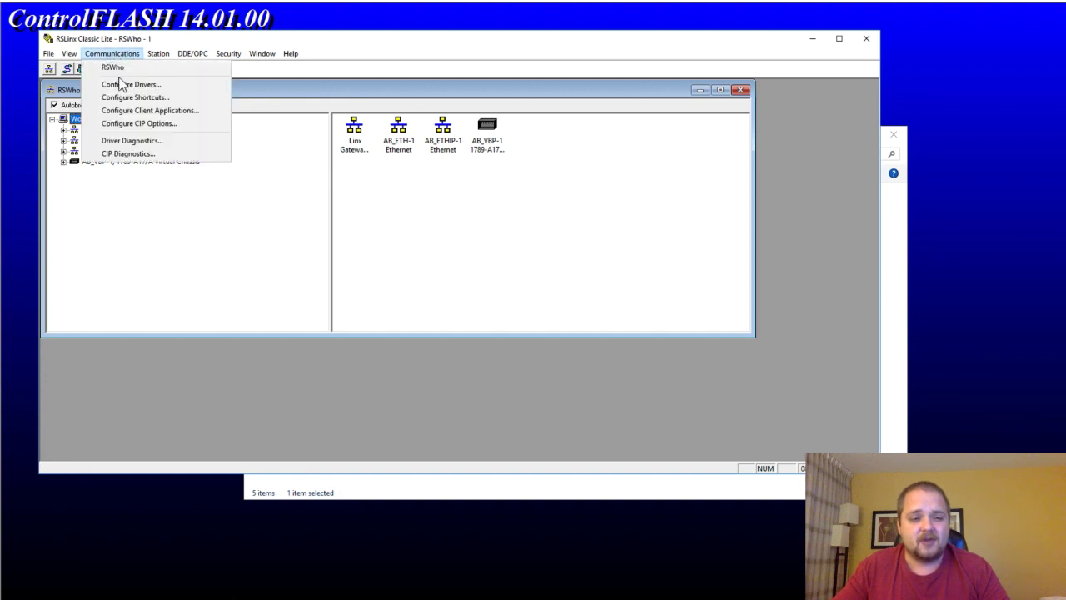
pyautogui.click(121, 87)
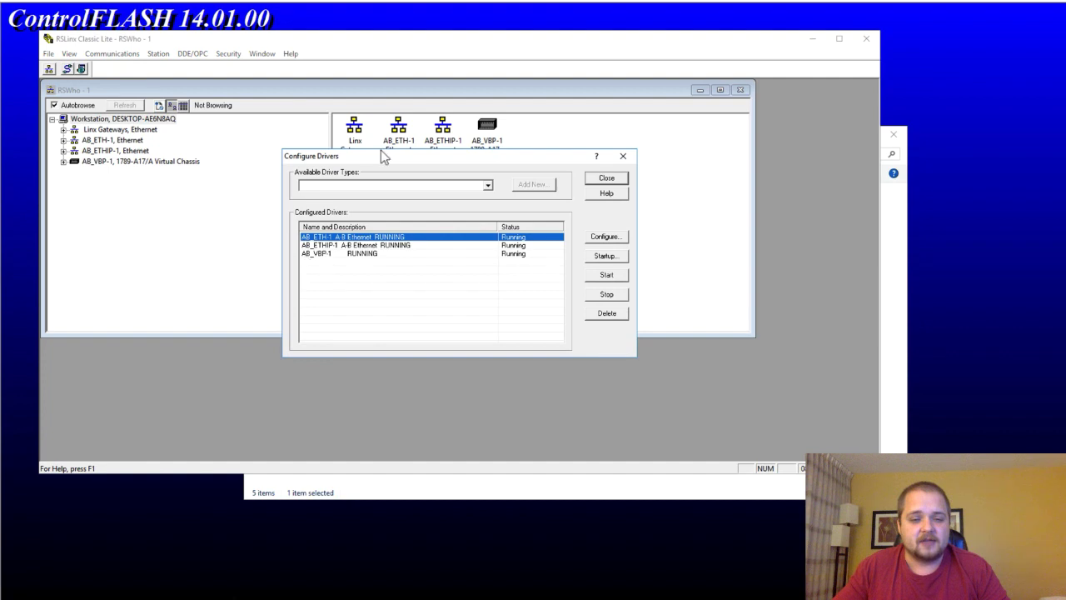
pyautogui.moveTo(380, 156); pyautogui.dragTo(333, 104)
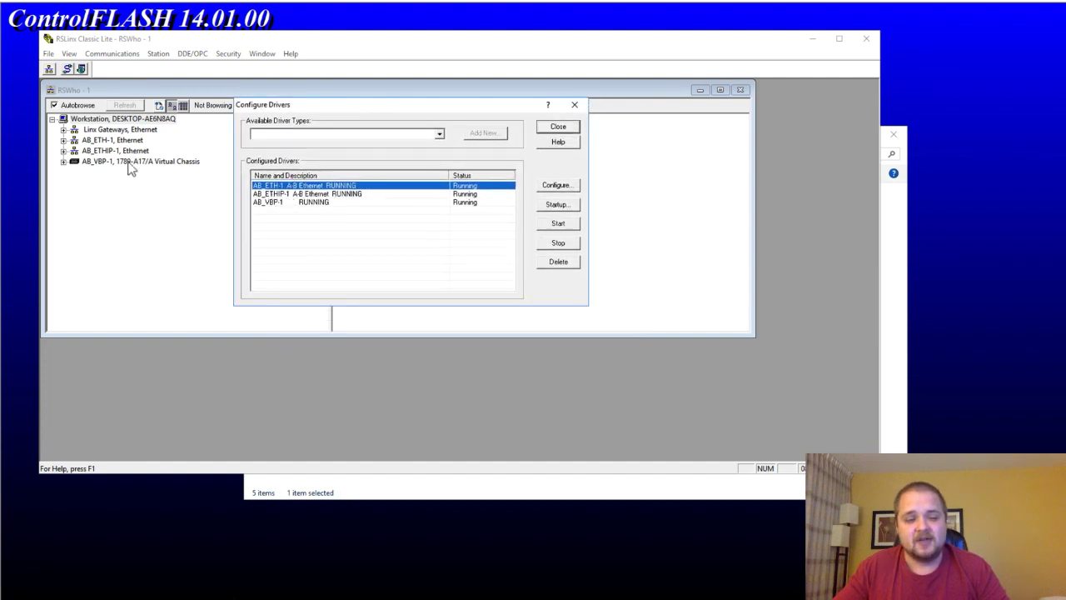
pyautogui.click(438, 135)
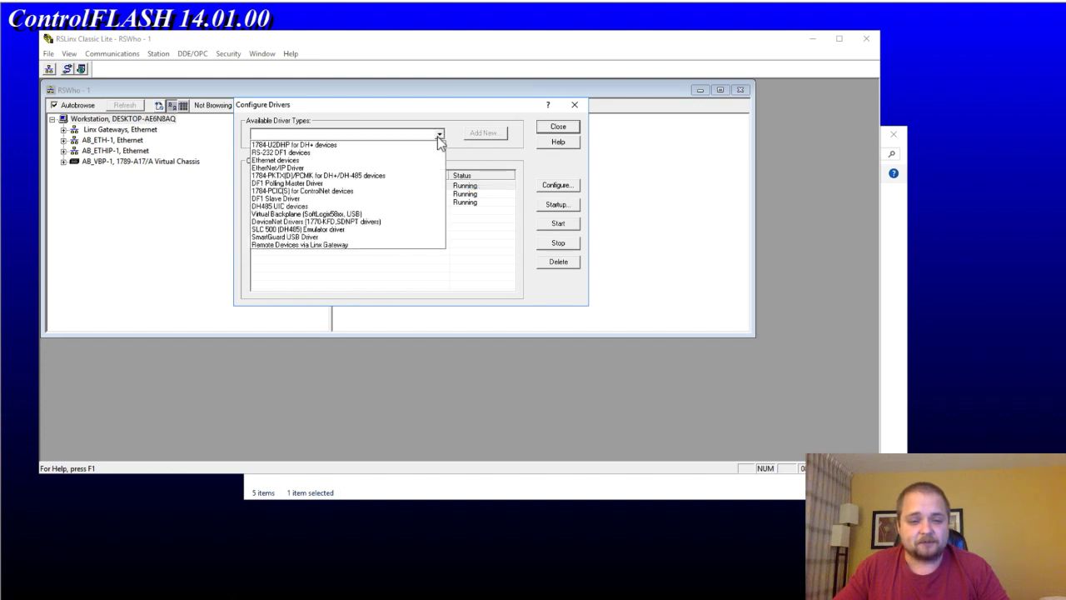
pyautogui.click(310, 167)
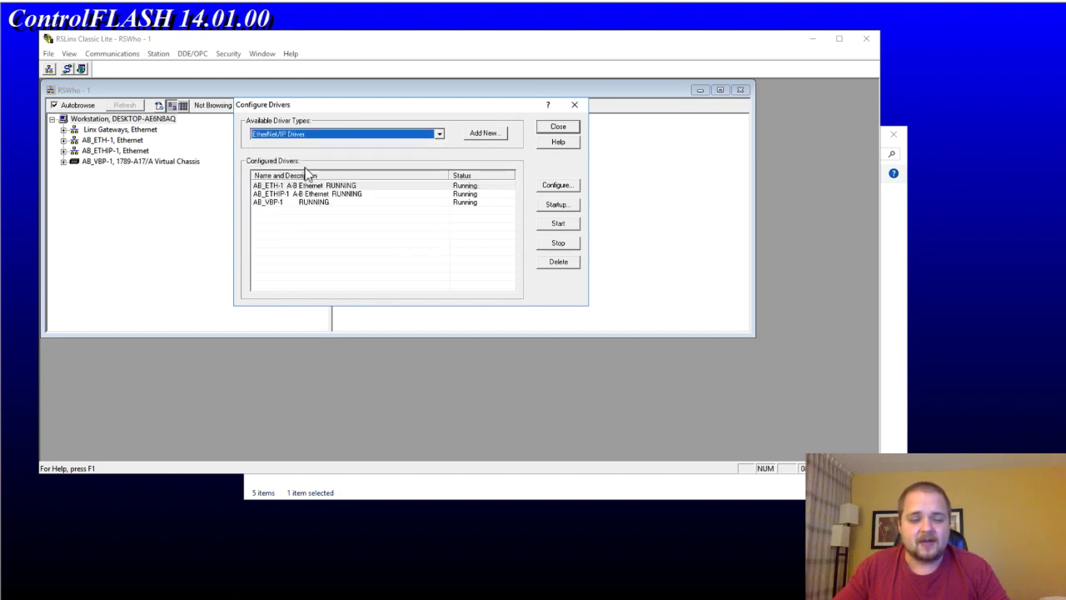
pyautogui.click(475, 135)
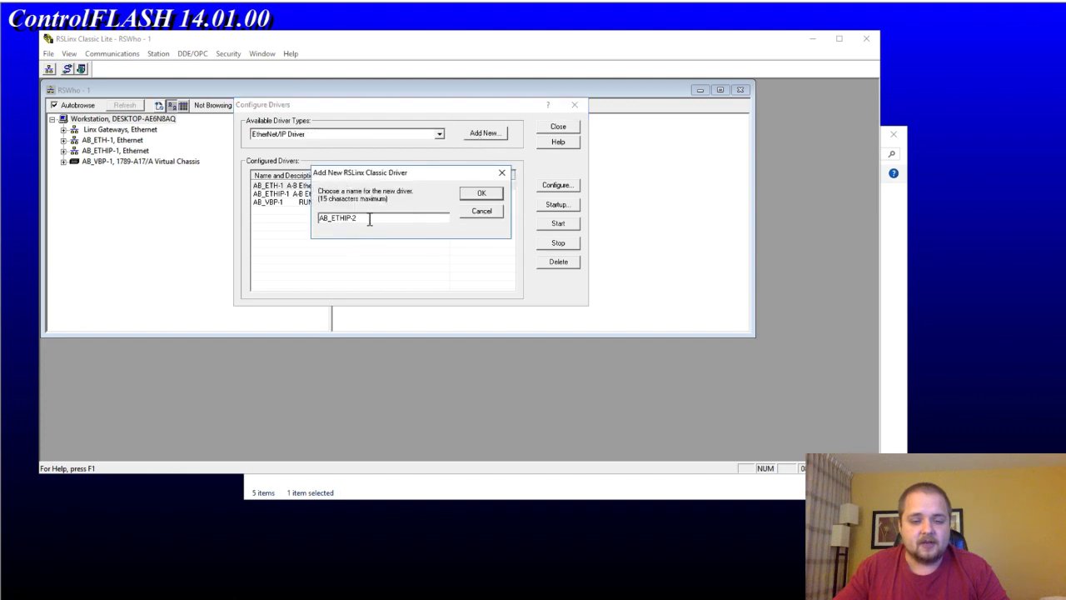
pyautogui.moveTo(369, 219); pyautogui.dragTo(300, 218)
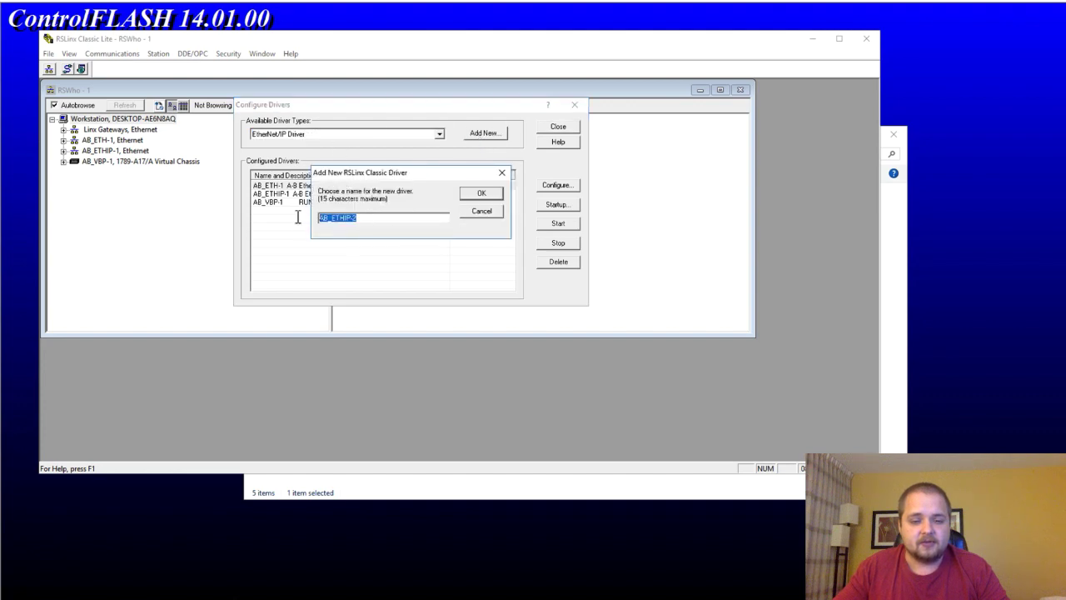
pyautogui.click(358, 218)
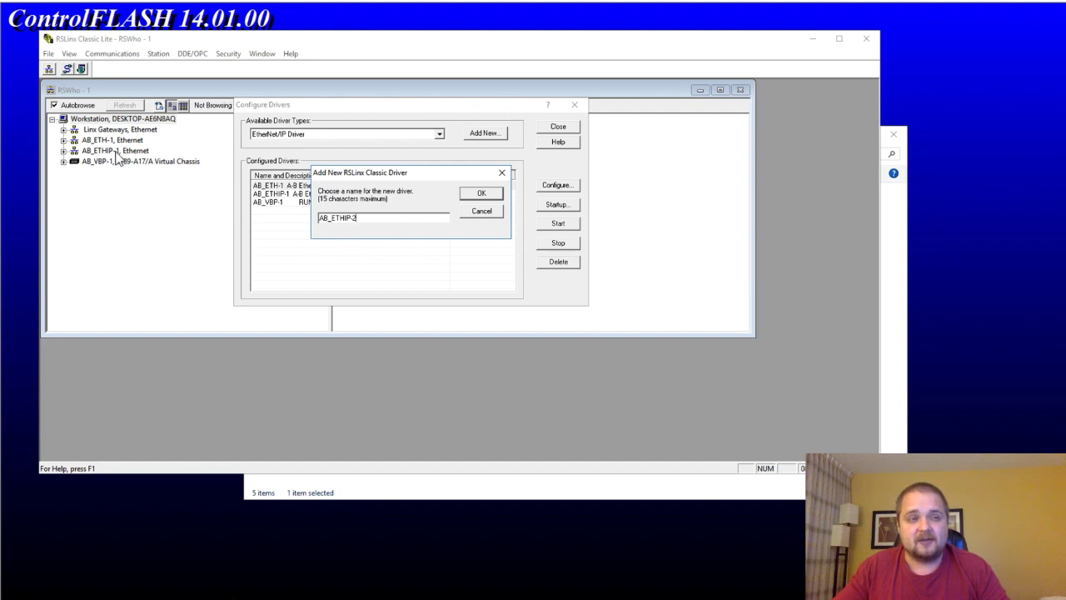
pyautogui.moveTo(367, 218); pyautogui.dragTo(271, 226)
pyautogui.click(364, 220)
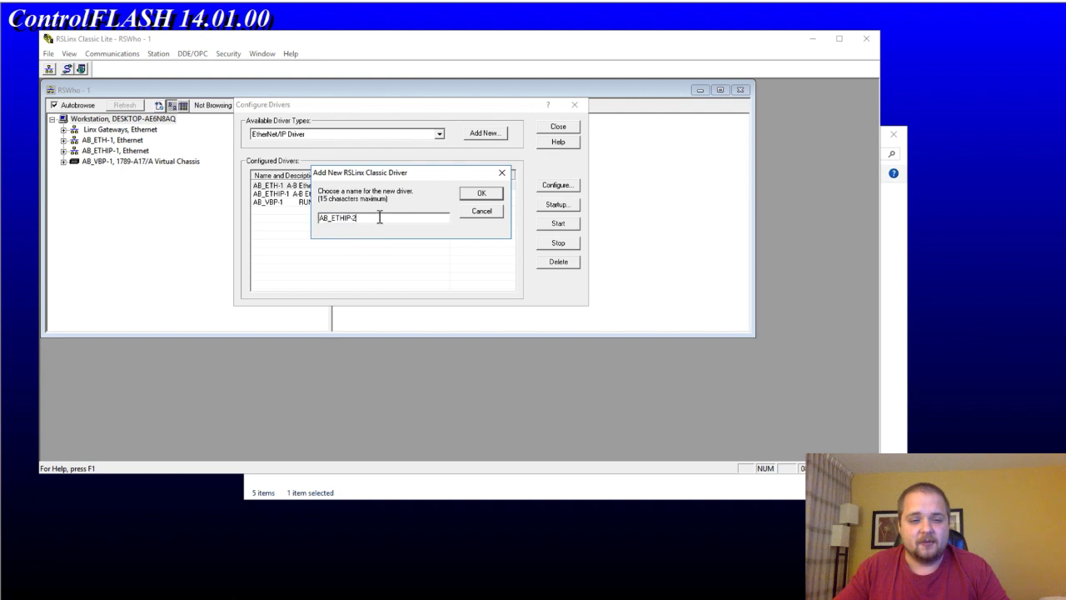
pyautogui.click(482, 194)
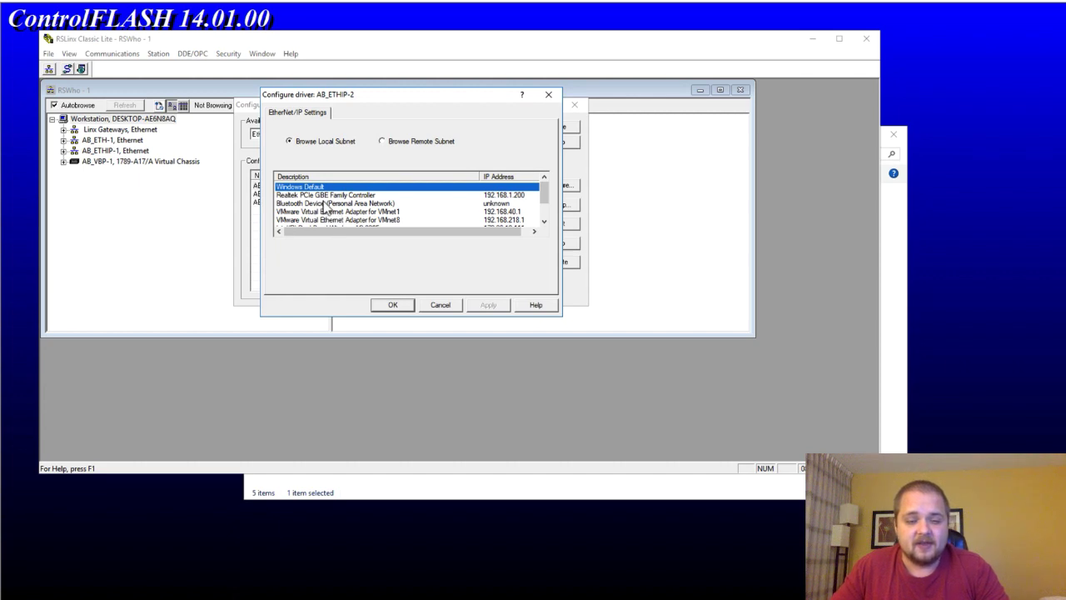
# - Assign the Realtek PCIe GBE Family Controller to the AB_ETHIP-2 driver, apply the setting and close the driver configuration
pyautogui.click(369, 196)
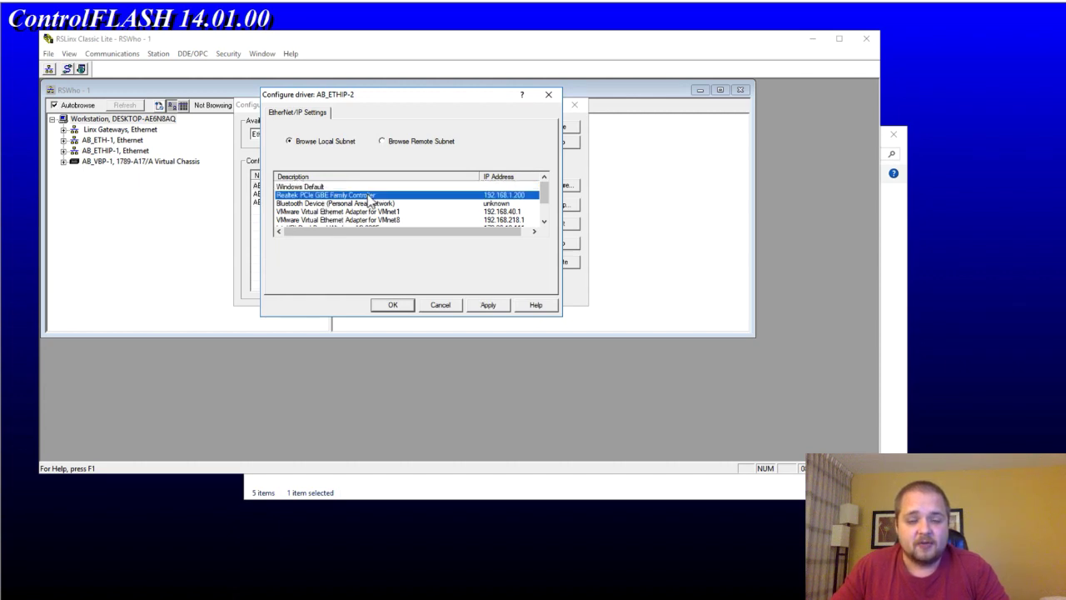
pyautogui.moveTo(541, 193); pyautogui.dragTo(542, 214)
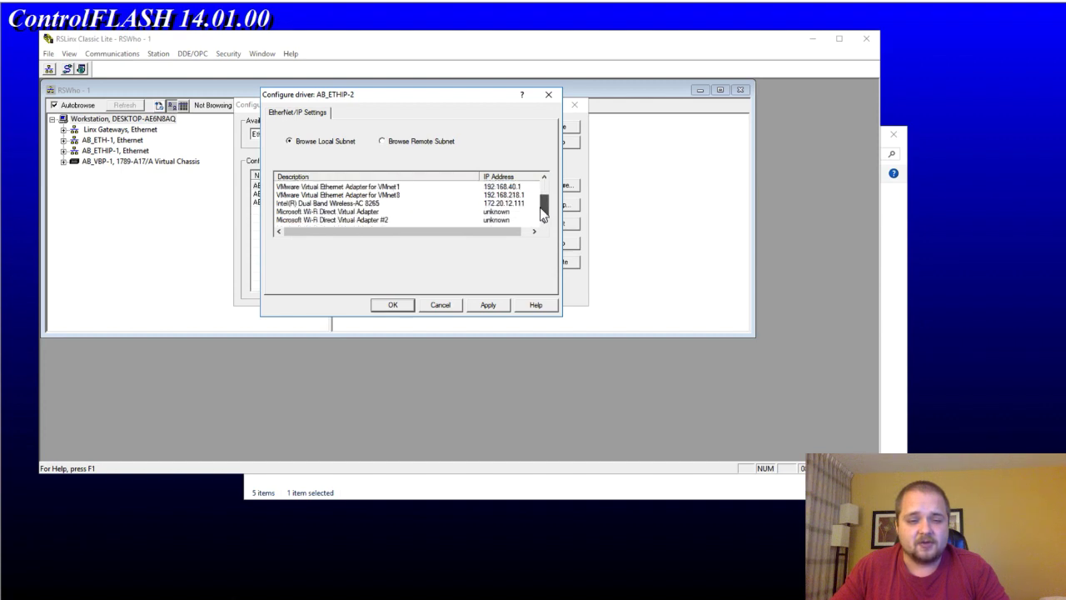
pyautogui.moveTo(542, 214); pyautogui.dragTo(544, 196)
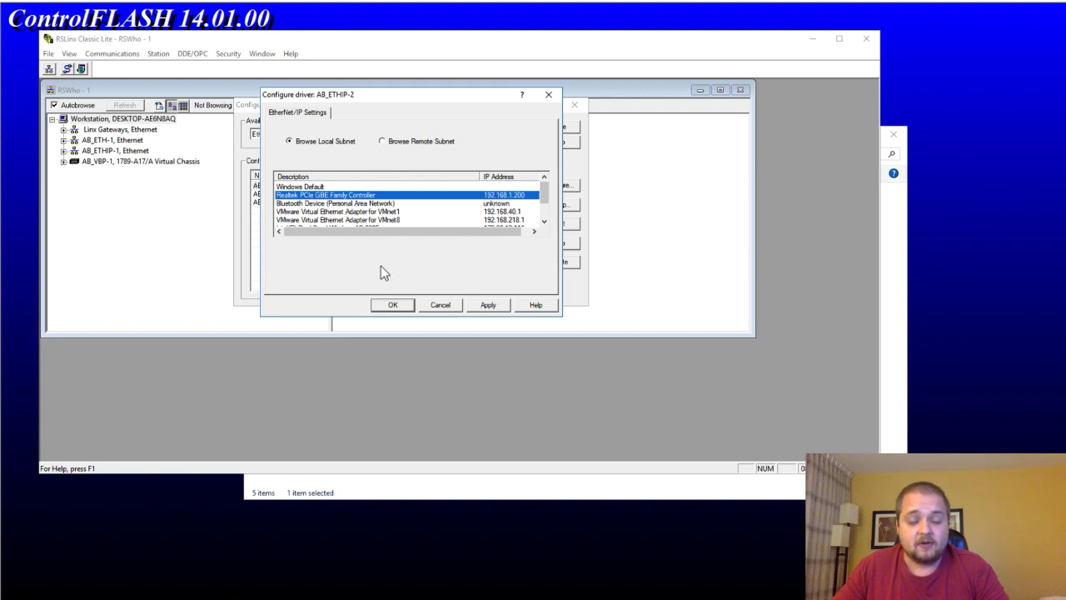
pyautogui.click(476, 305)
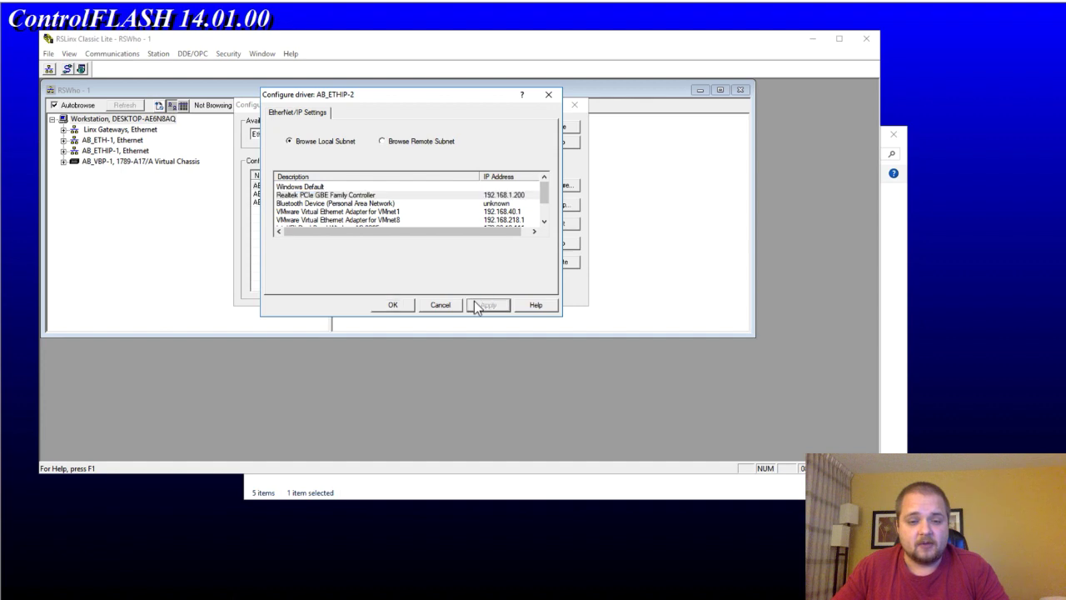
pyautogui.click(404, 304)
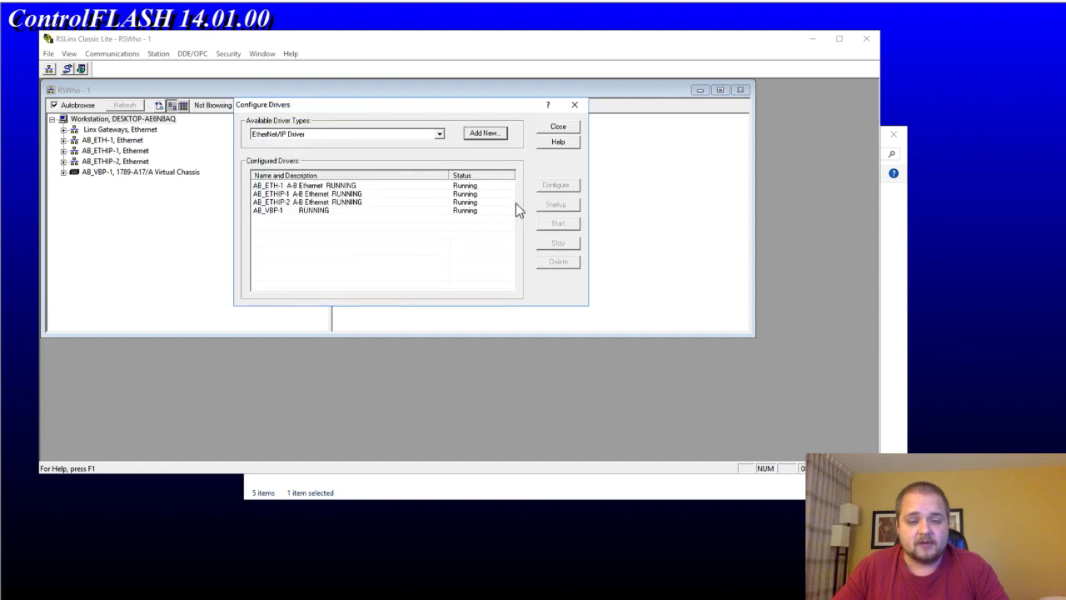
pyautogui.click(558, 128)
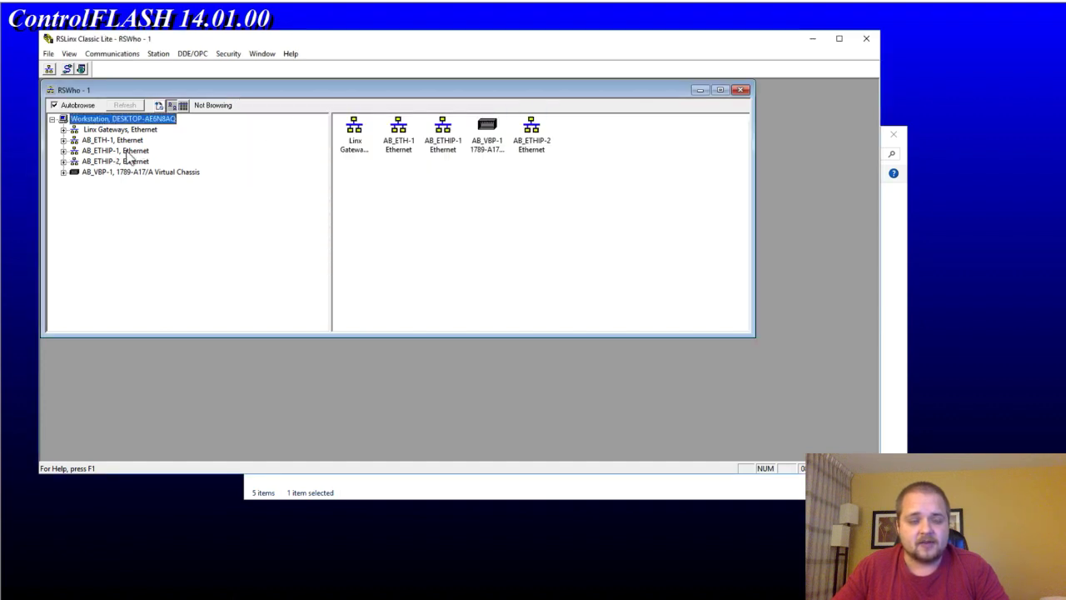
# - Browse the AB_ETHIP-2 network through the 1769-L24ER-QB1B and its CompactBus to the controller in slot 00
pyautogui.click(85, 163)
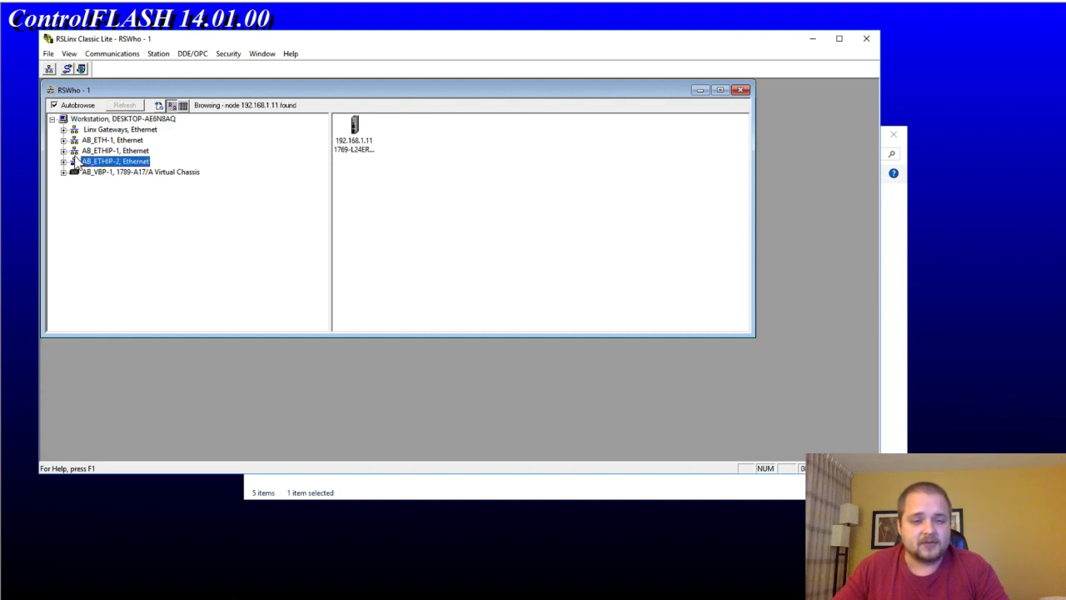
pyautogui.click(63, 162)
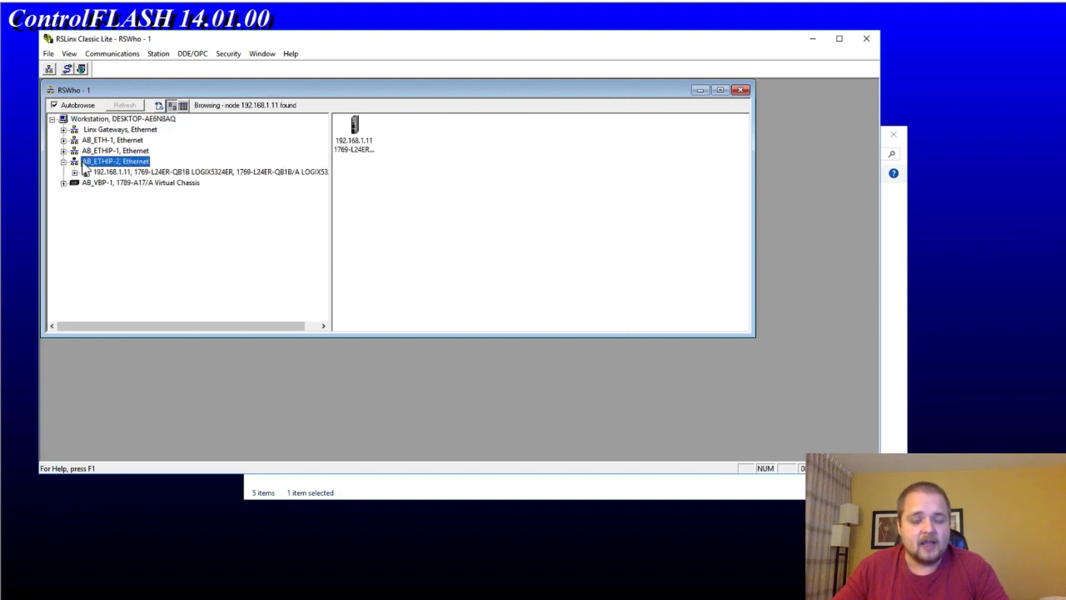
pyautogui.click(130, 171)
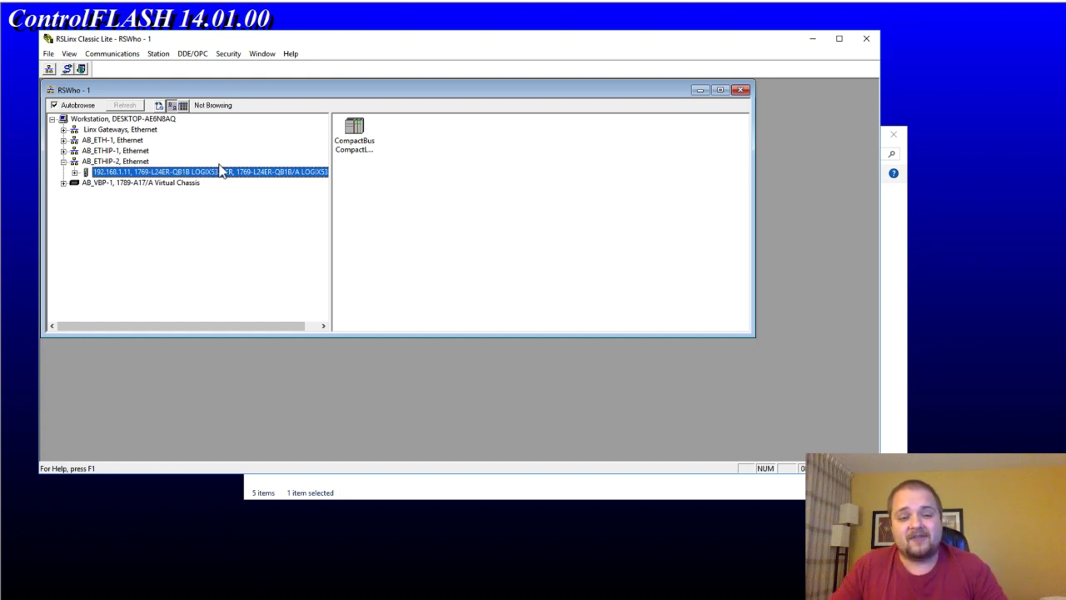
pyautogui.click(75, 173)
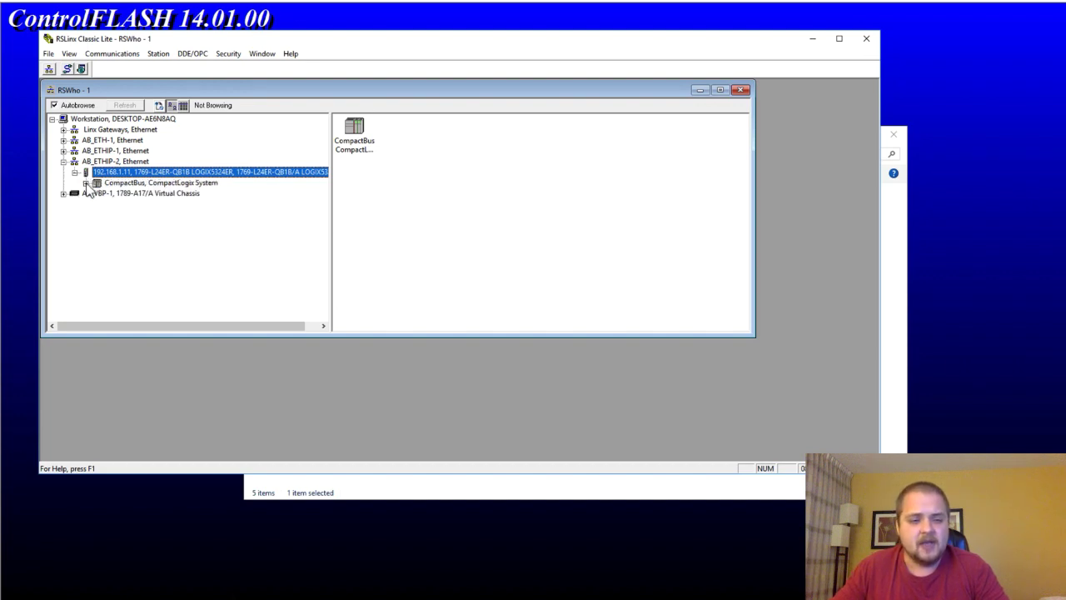
pyautogui.click(86, 184)
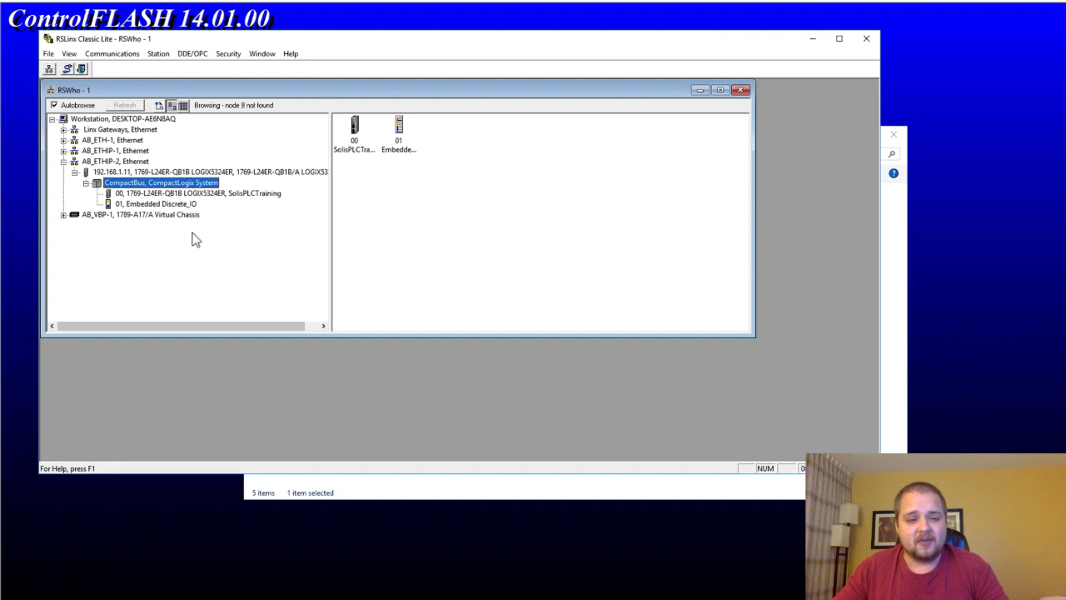
pyautogui.click(178, 194)
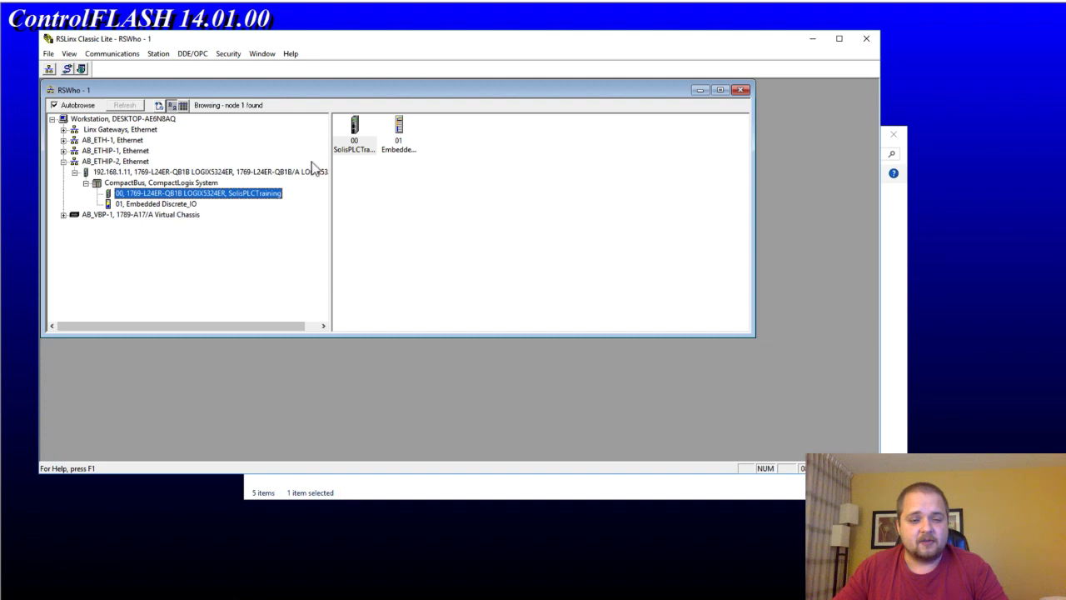
# - Check the firmware revision in the device properties of the 192.168.1.11 controller, and close them
pyautogui.rightClick(148, 174)
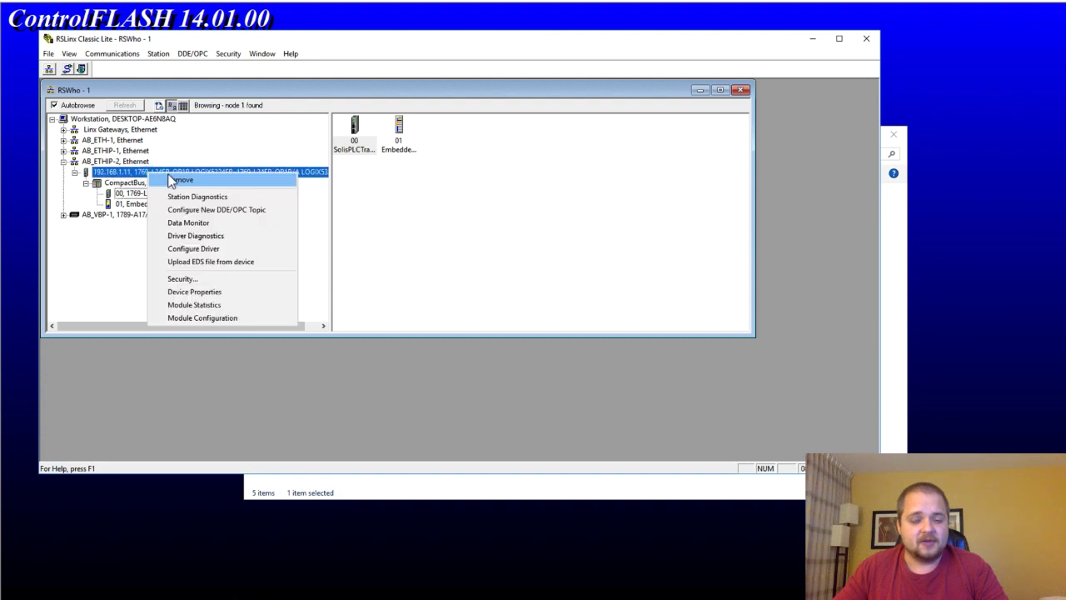
pyautogui.click(203, 291)
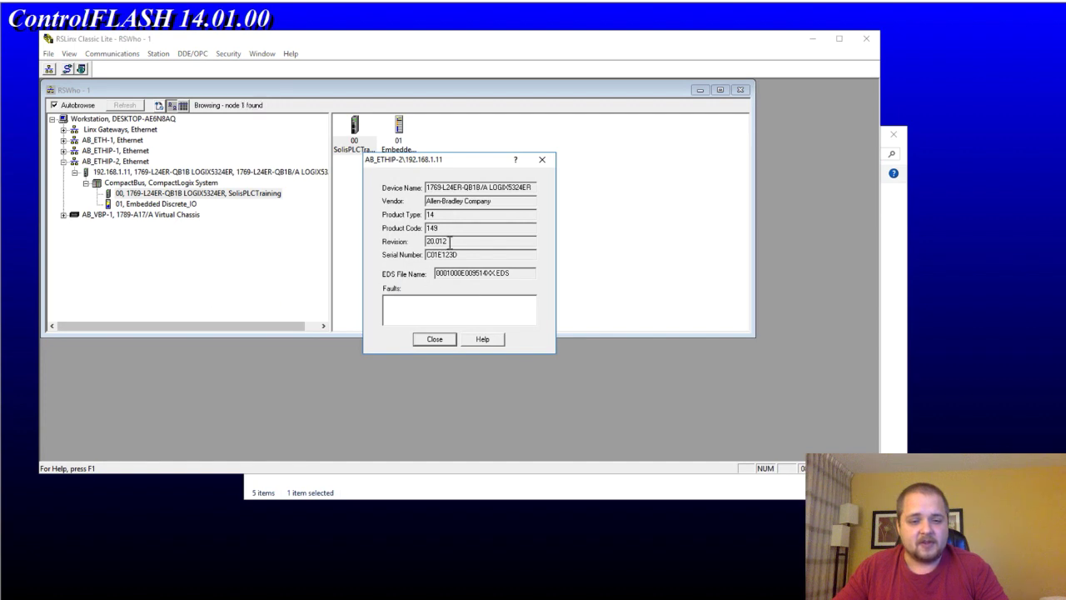
pyautogui.moveTo(451, 243); pyautogui.dragTo(412, 244)
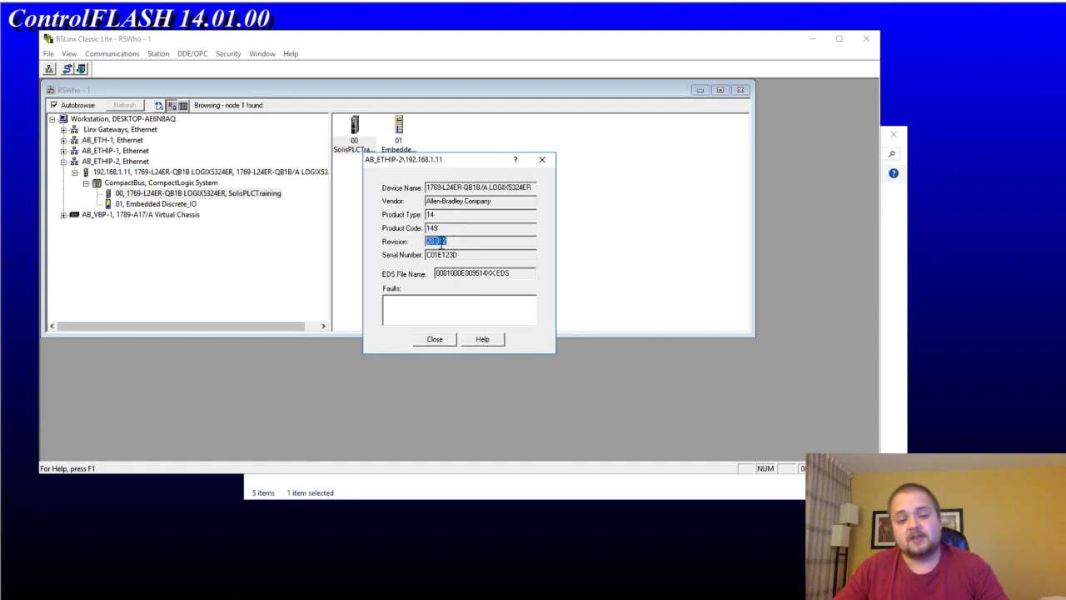
pyautogui.click(451, 242)
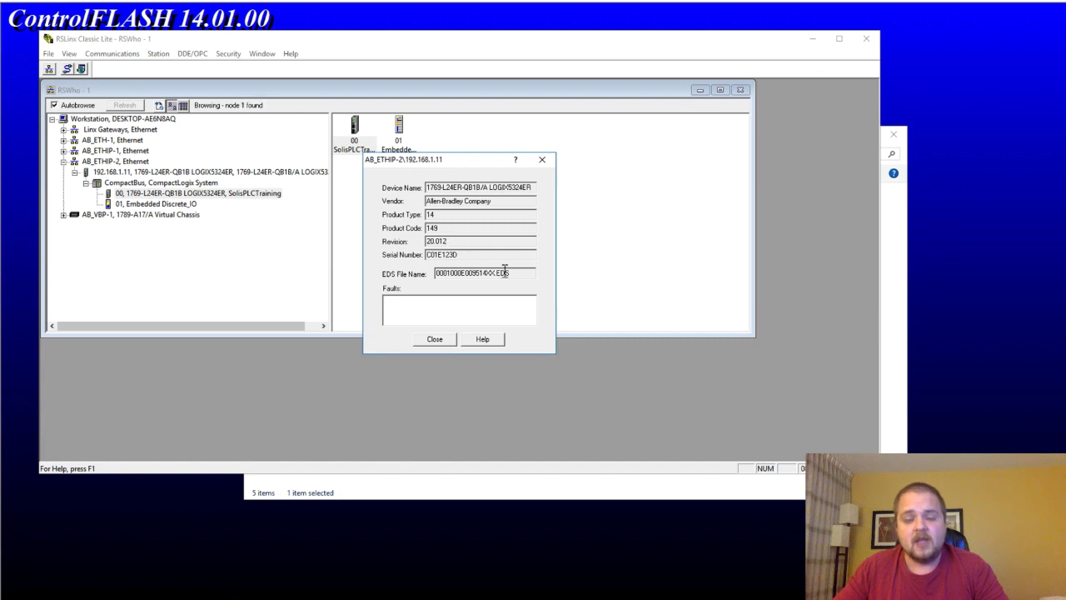
pyautogui.click(434, 339)
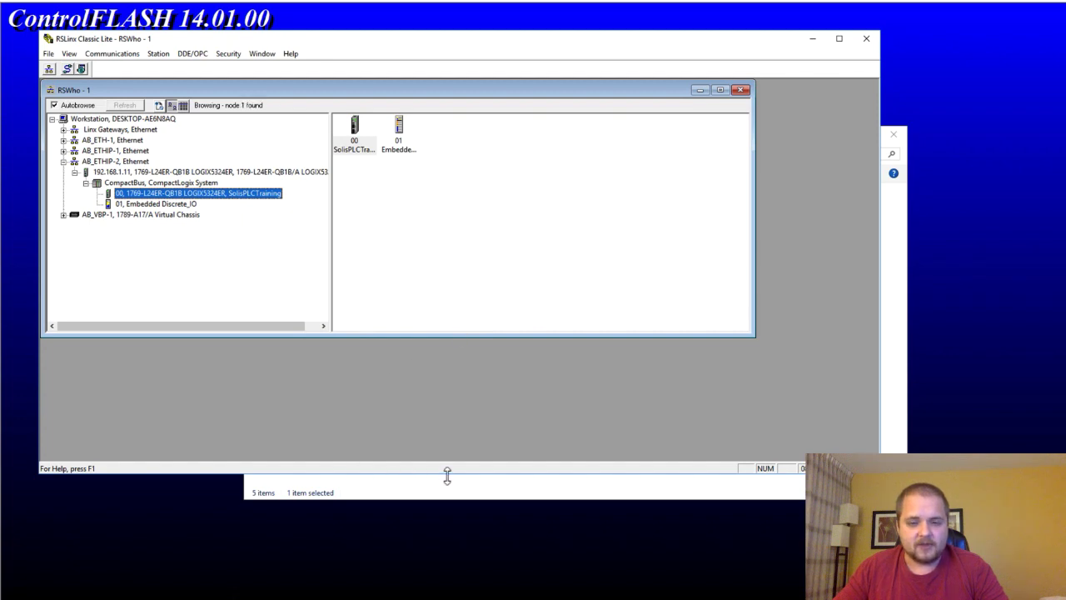
# - Switch to Windows Network Connections, view the Ethernet adapter's status and properties, and close both dialogs
pyautogui.click(898, 267)
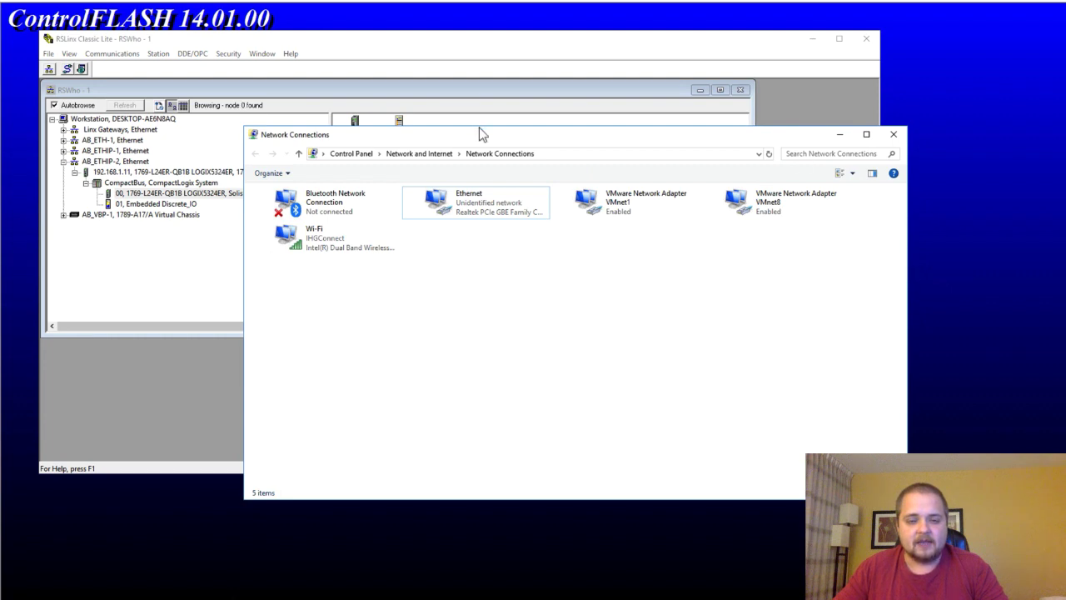
pyautogui.moveTo(493, 138); pyautogui.dragTo(516, 105)
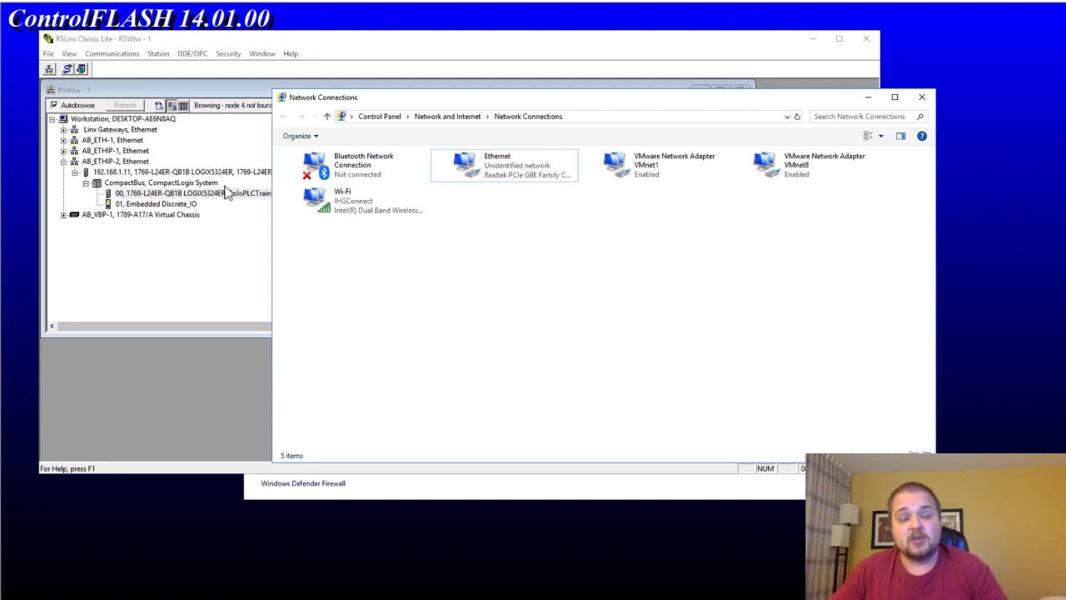
pyautogui.doubleClick(509, 162)
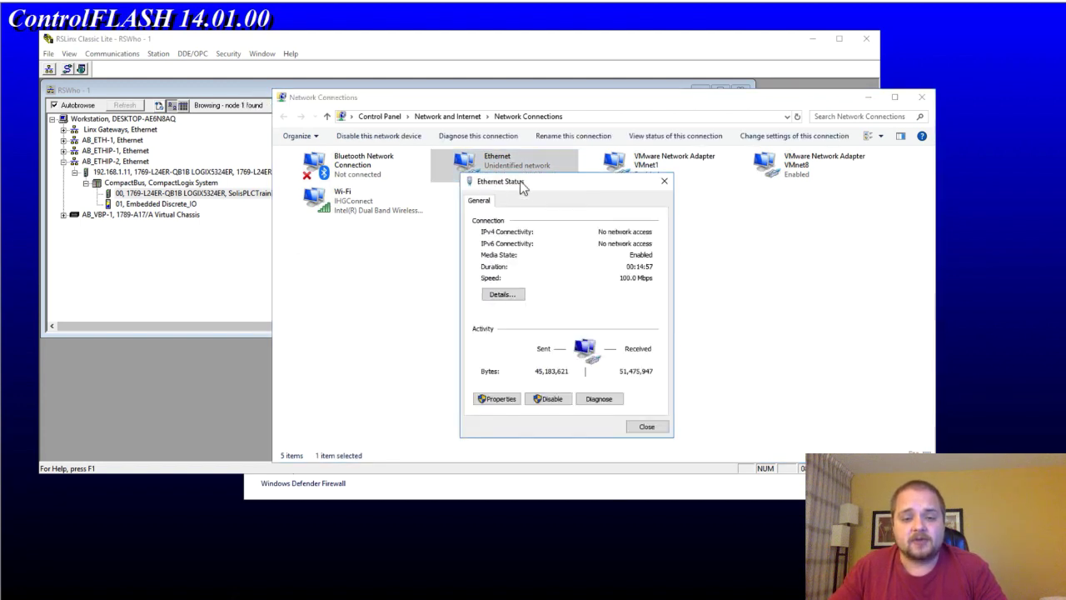
pyautogui.moveTo(520, 181); pyautogui.dragTo(671, 128)
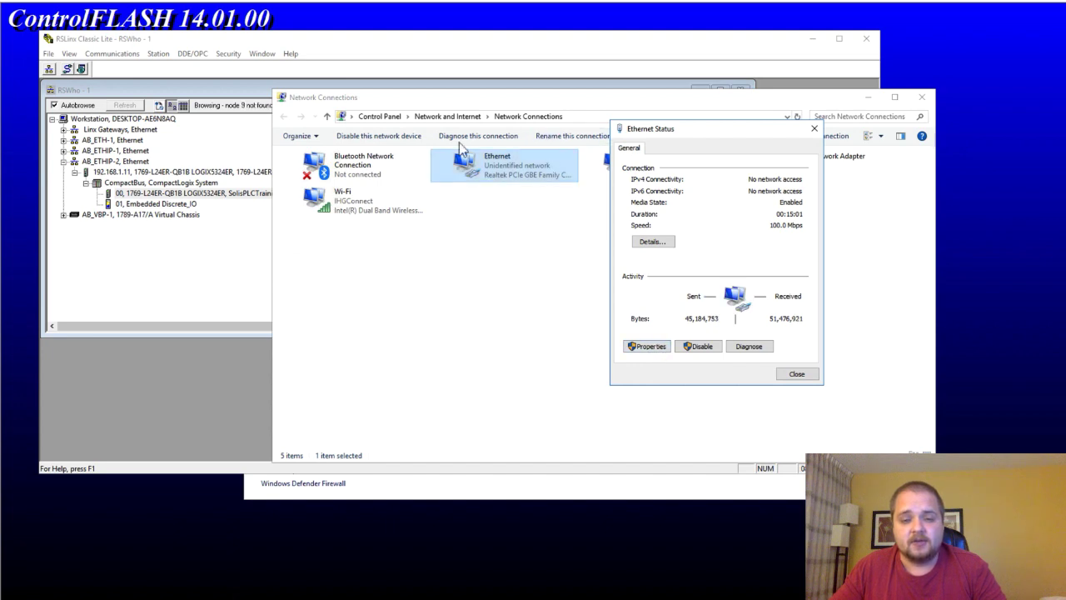
pyautogui.click(641, 348)
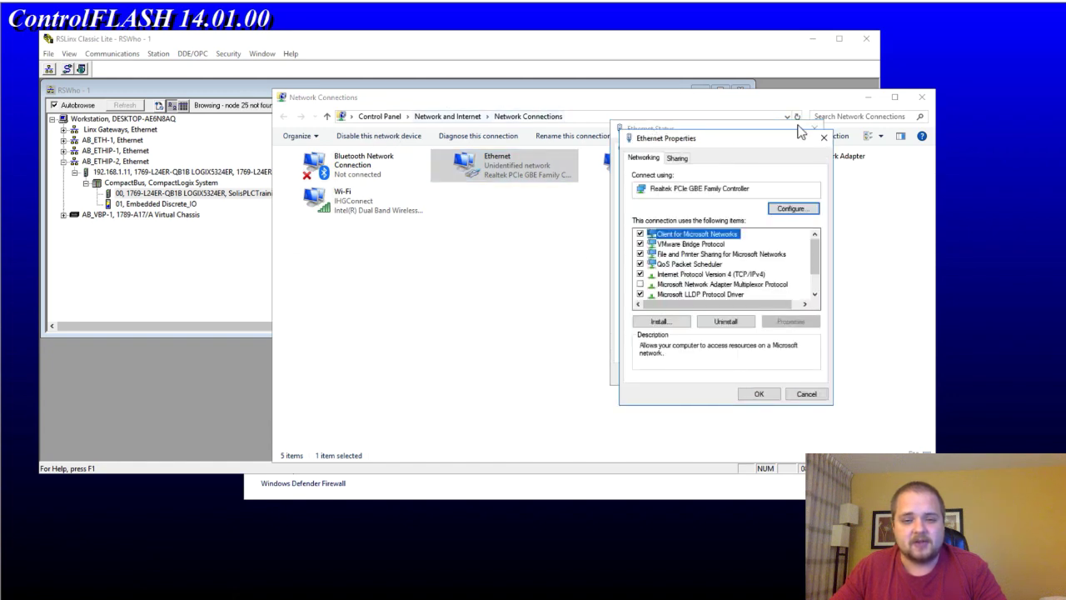
pyautogui.click(824, 138)
pyautogui.click(813, 128)
# - Show the Control Panel items as large icons and open the adapter settings from the Network and Sharing Center
pyautogui.click(379, 117)
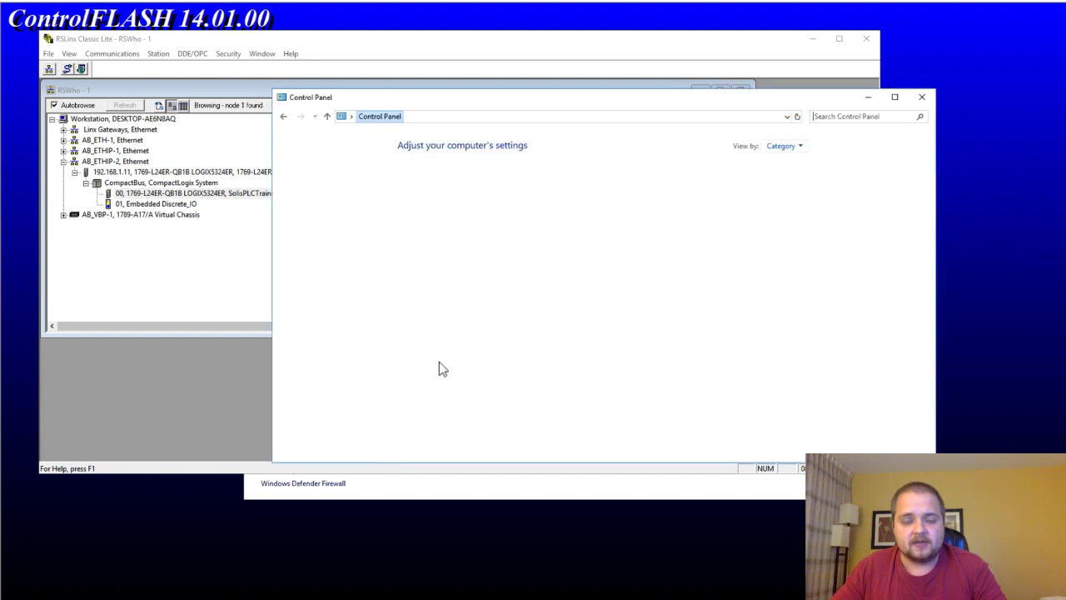
pyautogui.click(780, 146)
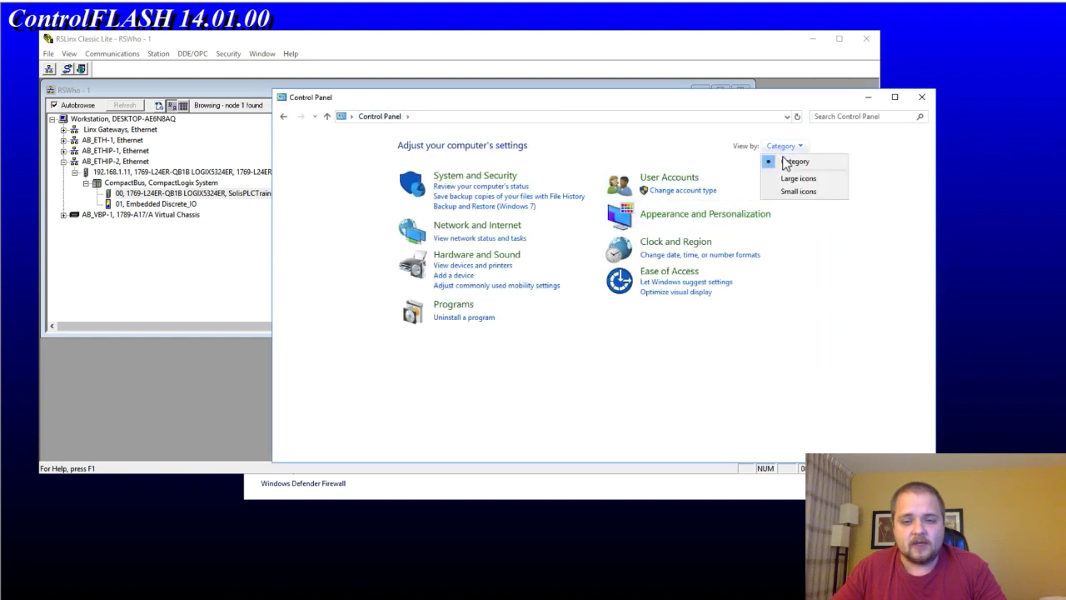
pyautogui.click(791, 180)
pyautogui.scroll(-1, 433, 300)
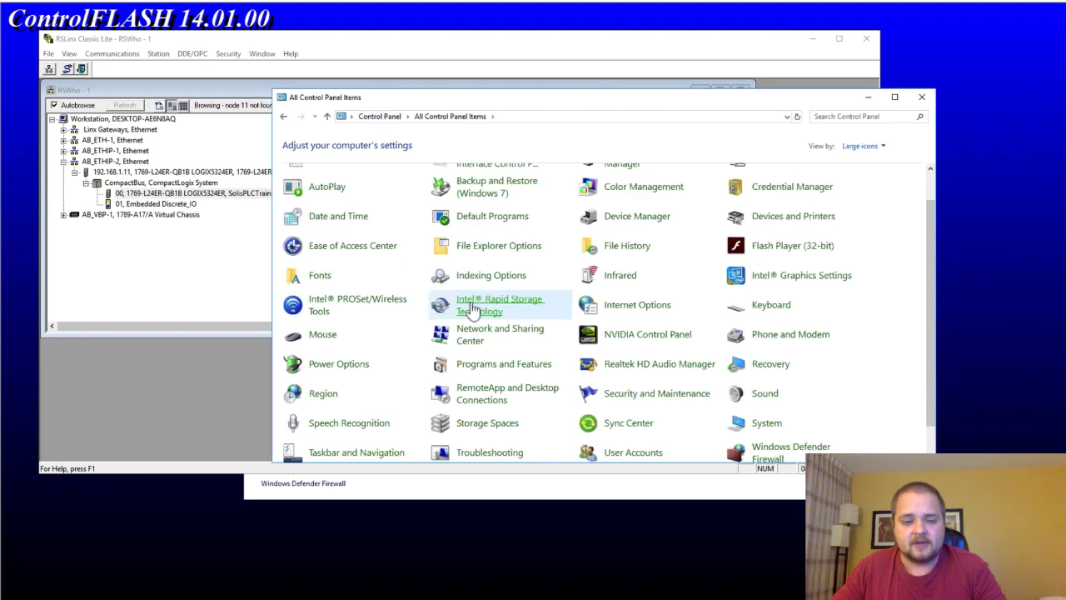
pyautogui.click(492, 336)
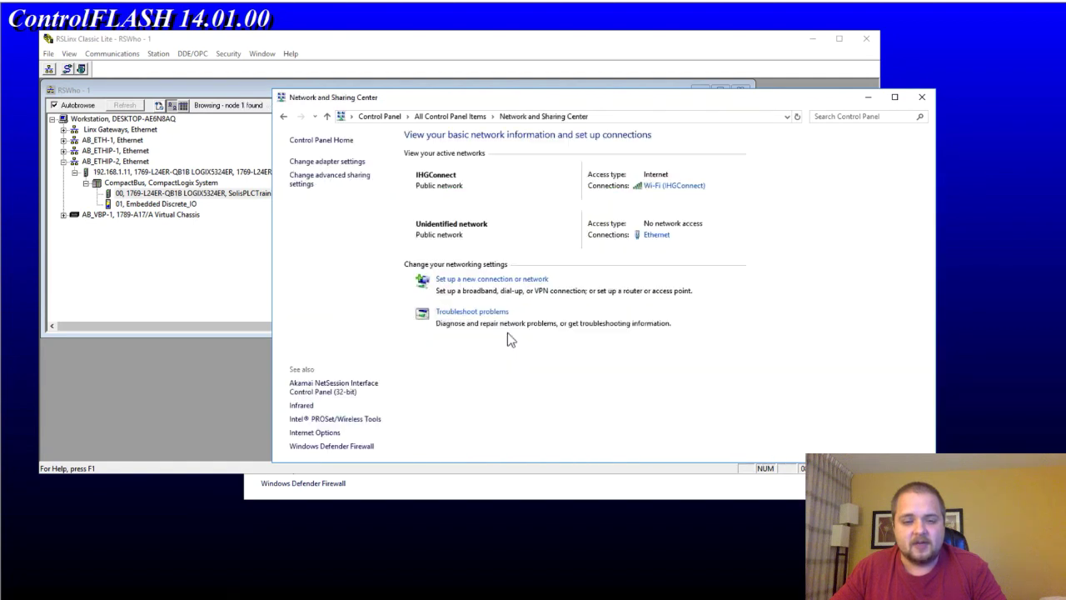
pyautogui.click(339, 163)
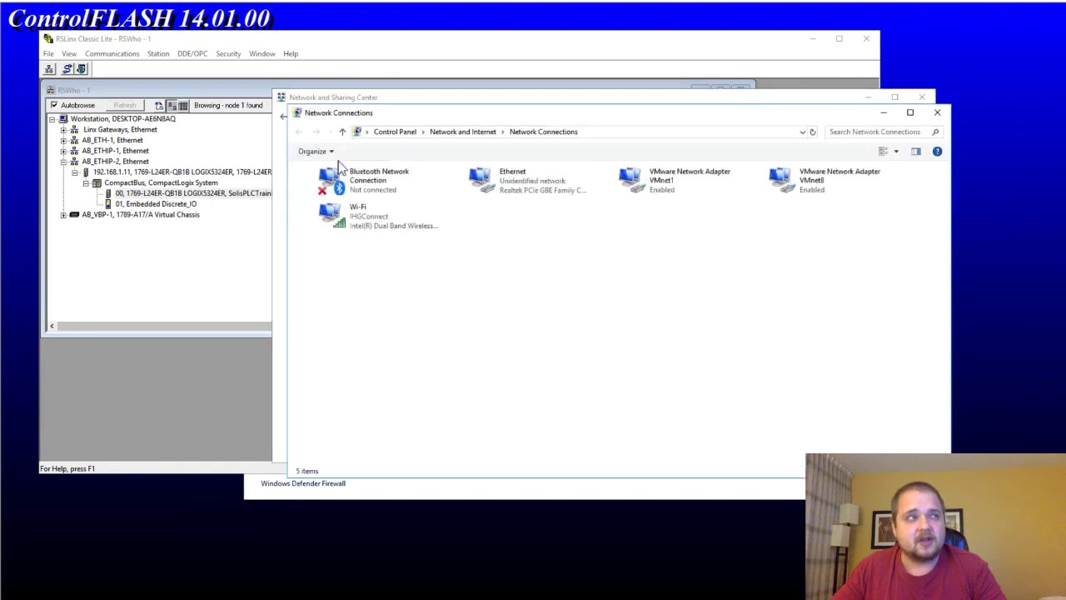
# - Inspect the Ethernet adapter's Internet Protocol Version 4 (TCP/IPv4) properties for its IP address and subnet mask
pyautogui.doubleClick(523, 184)
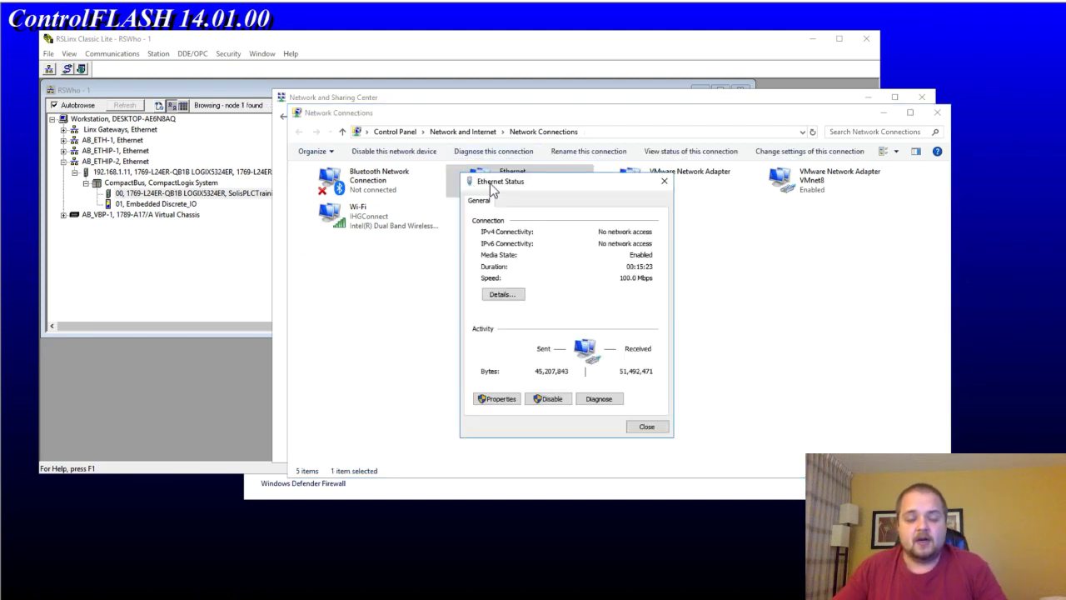
pyautogui.moveTo(491, 190); pyautogui.dragTo(493, 154)
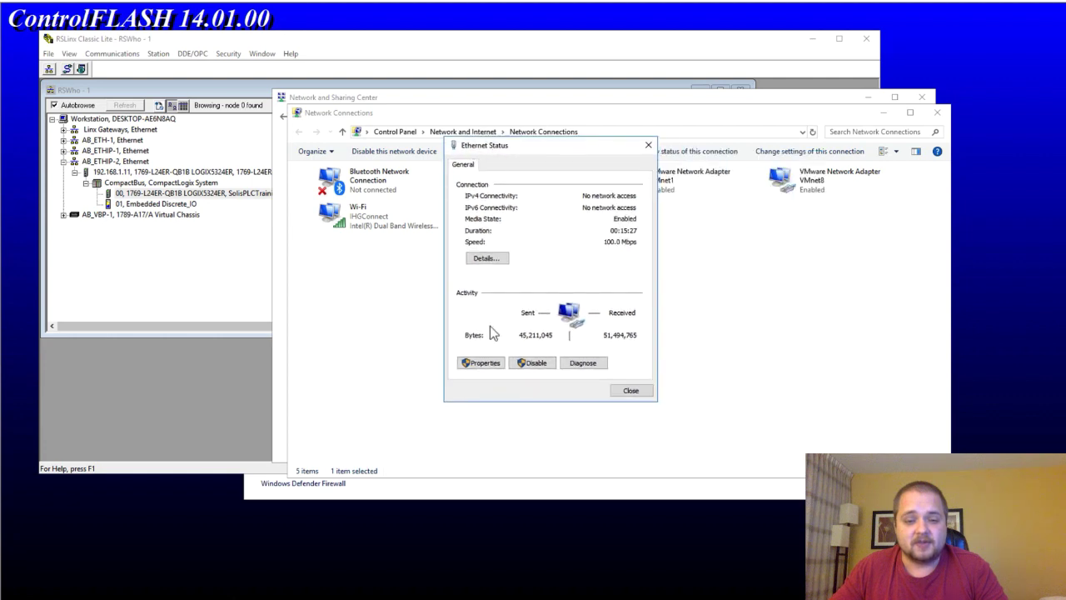
pyautogui.click(479, 363)
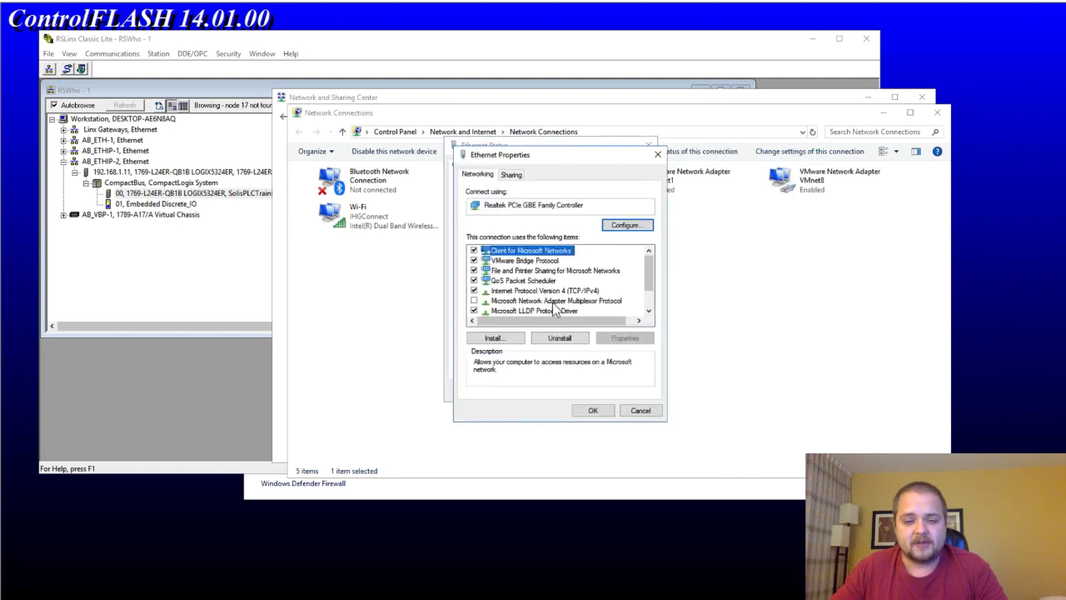
pyautogui.click(520, 291)
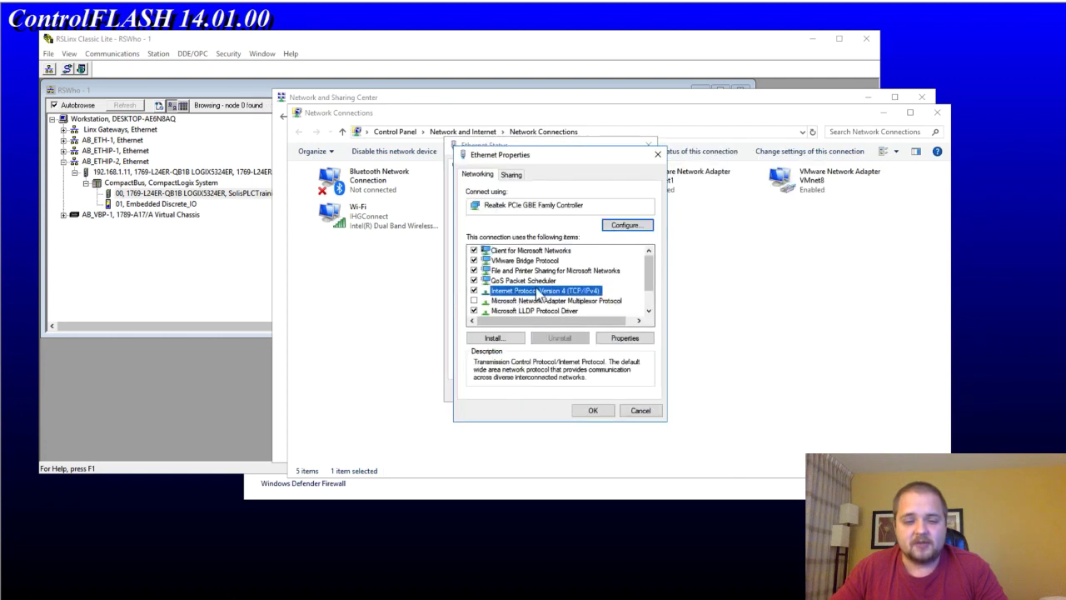
pyautogui.doubleClick(585, 295)
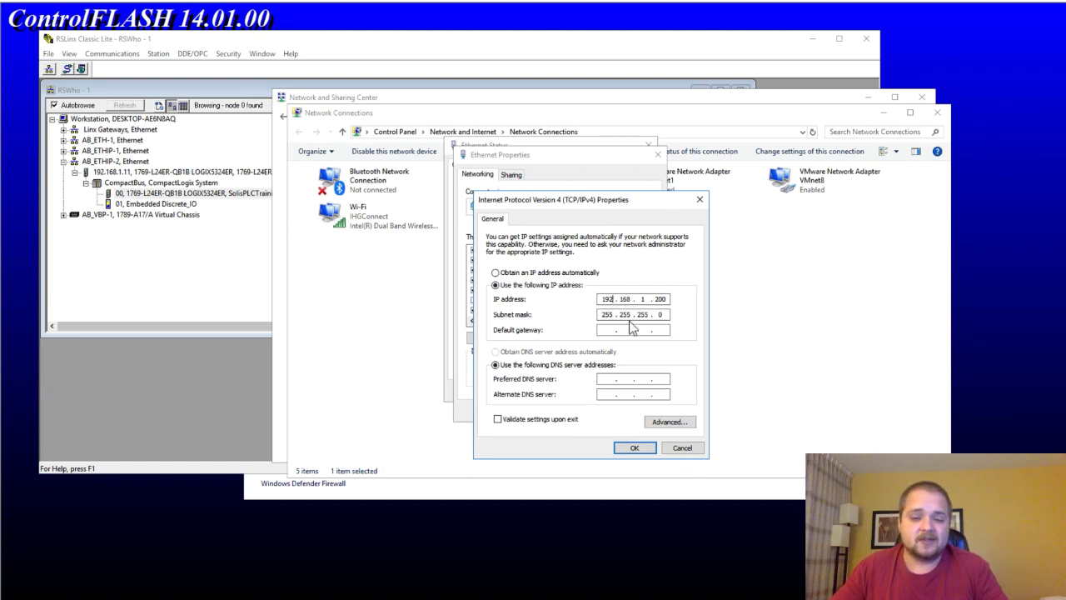
# - Close the Network and Sharing Center and Network Connections windows, along with RSLinx Classic
pyautogui.click(363, 60)
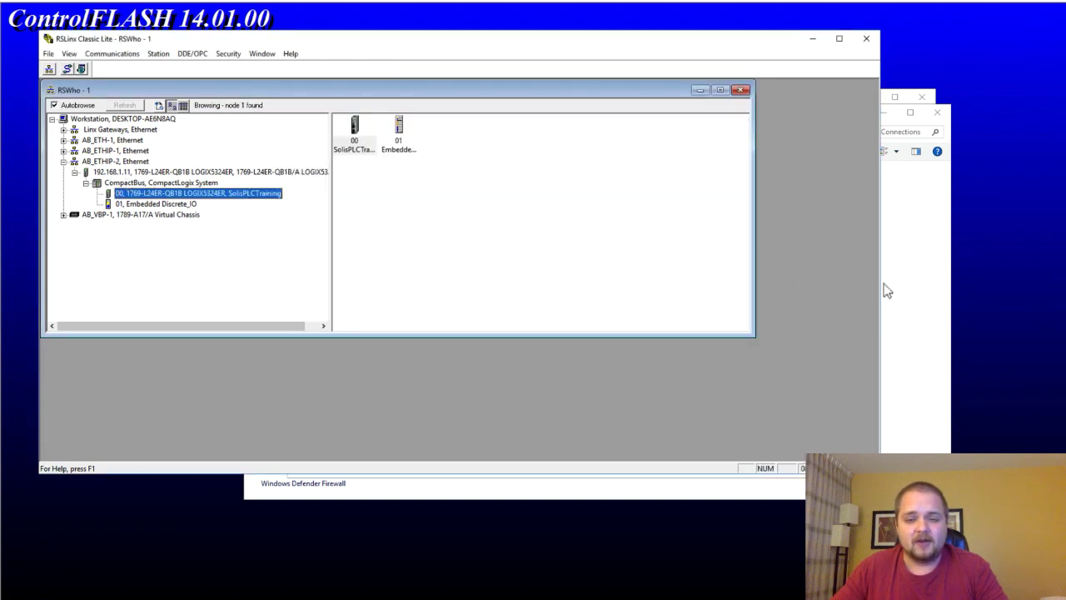
pyautogui.click(903, 265)
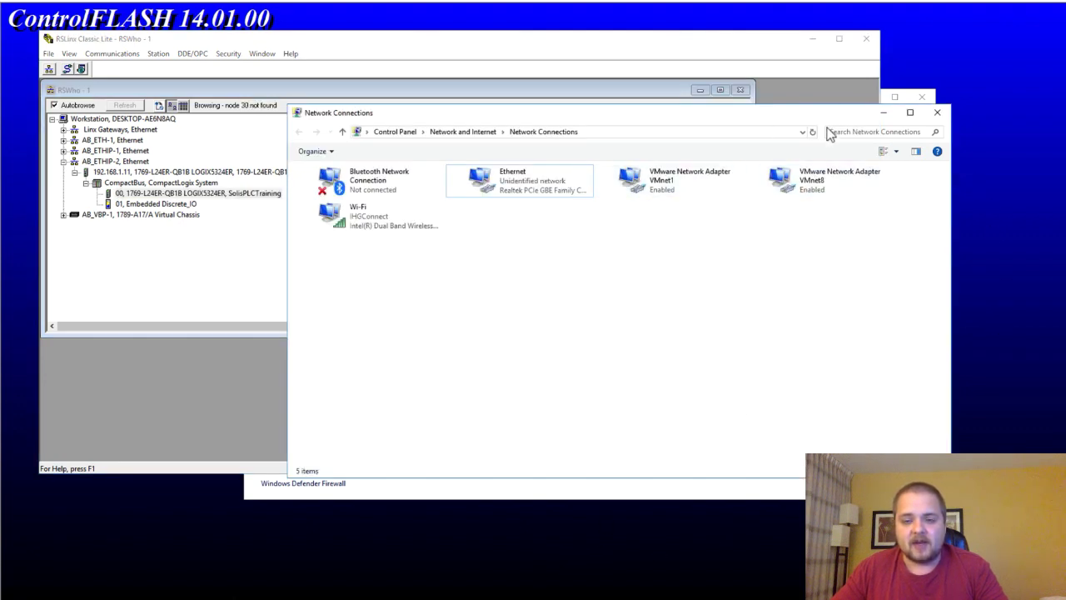
pyautogui.moveTo(820, 120); pyautogui.dragTo(825, 204)
pyautogui.click(901, 175)
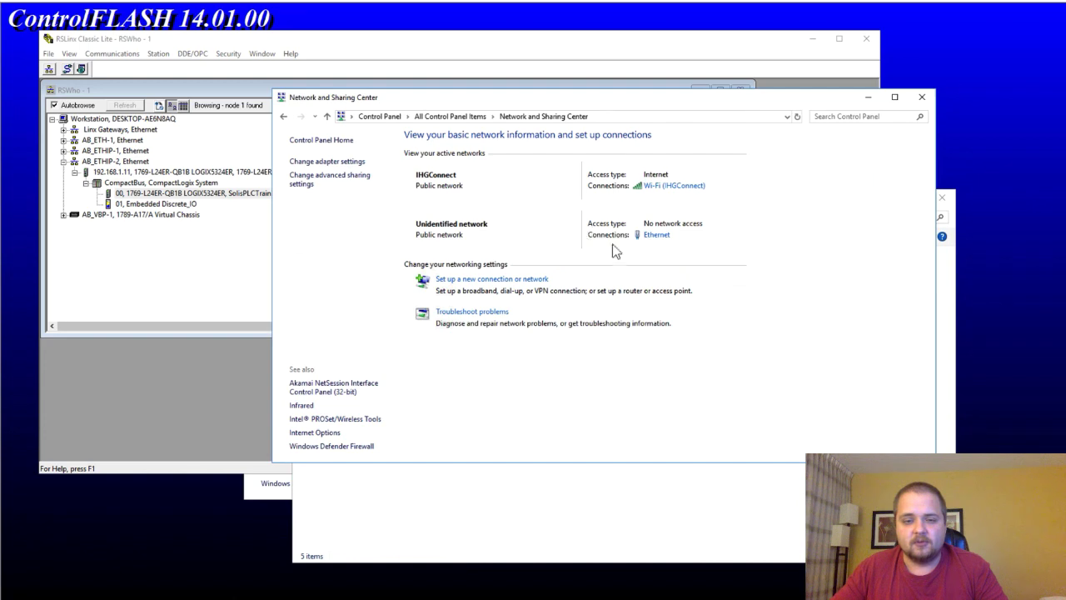
pyautogui.click(925, 98)
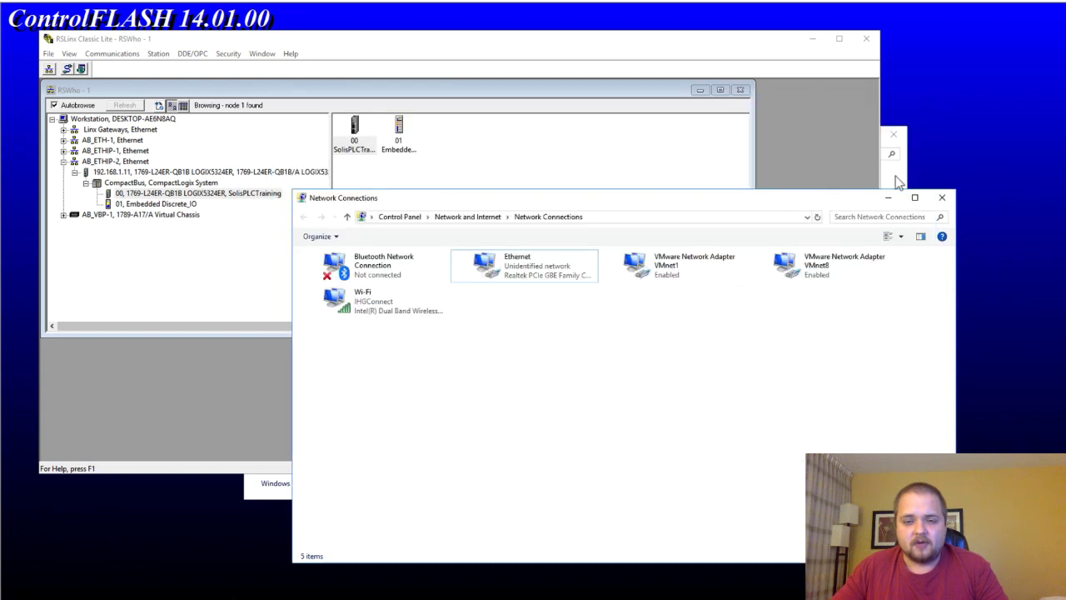
pyautogui.click(895, 175)
pyautogui.click(893, 133)
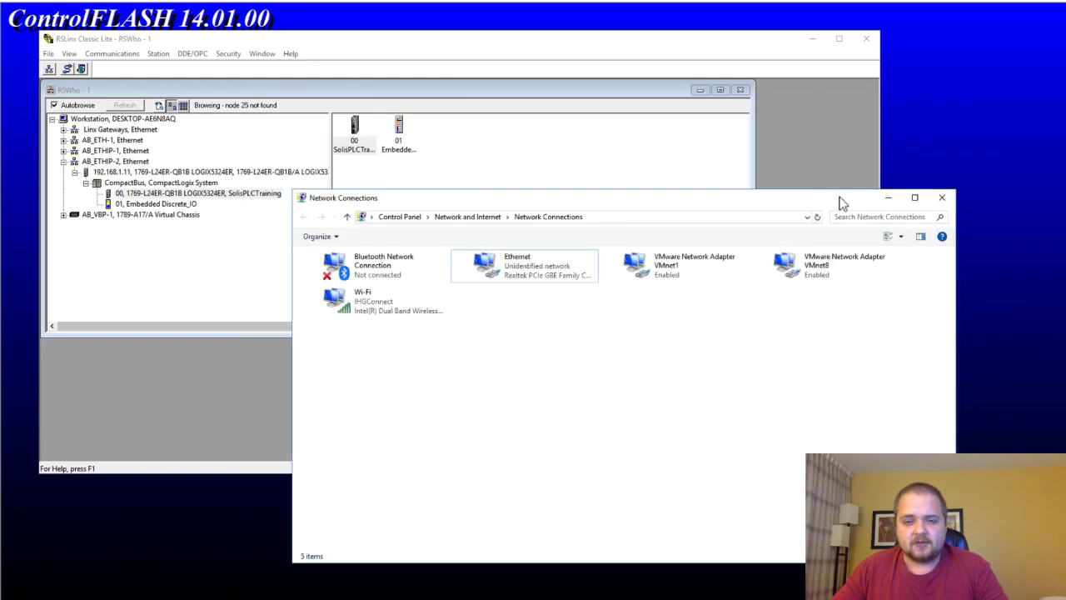
pyautogui.moveTo(838, 196); pyautogui.dragTo(882, 127)
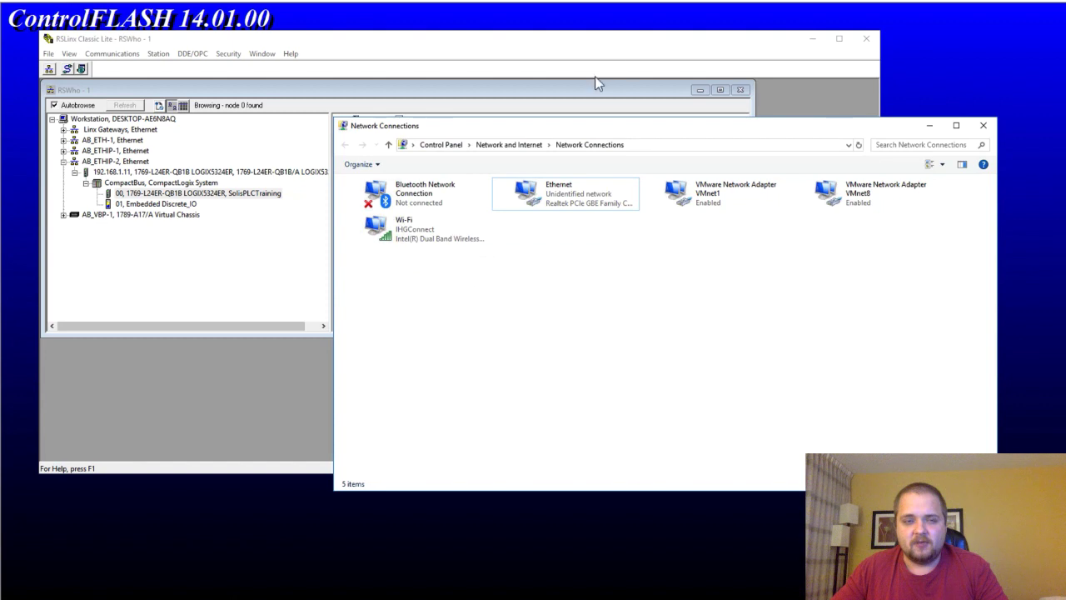
pyautogui.click(985, 123)
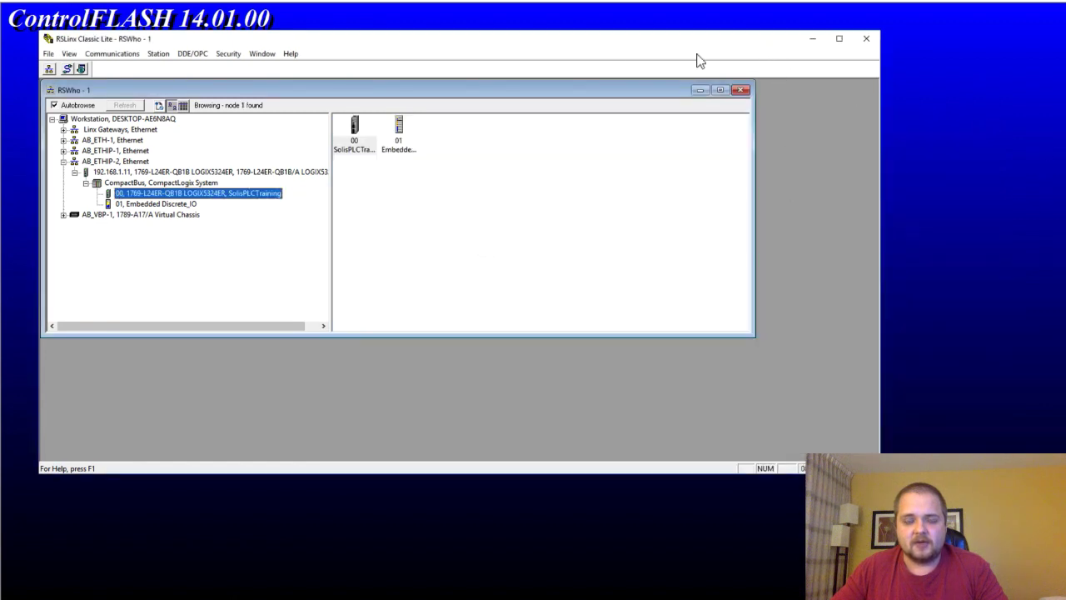
pyautogui.moveTo(646, 52); pyautogui.dragTo(664, 84)
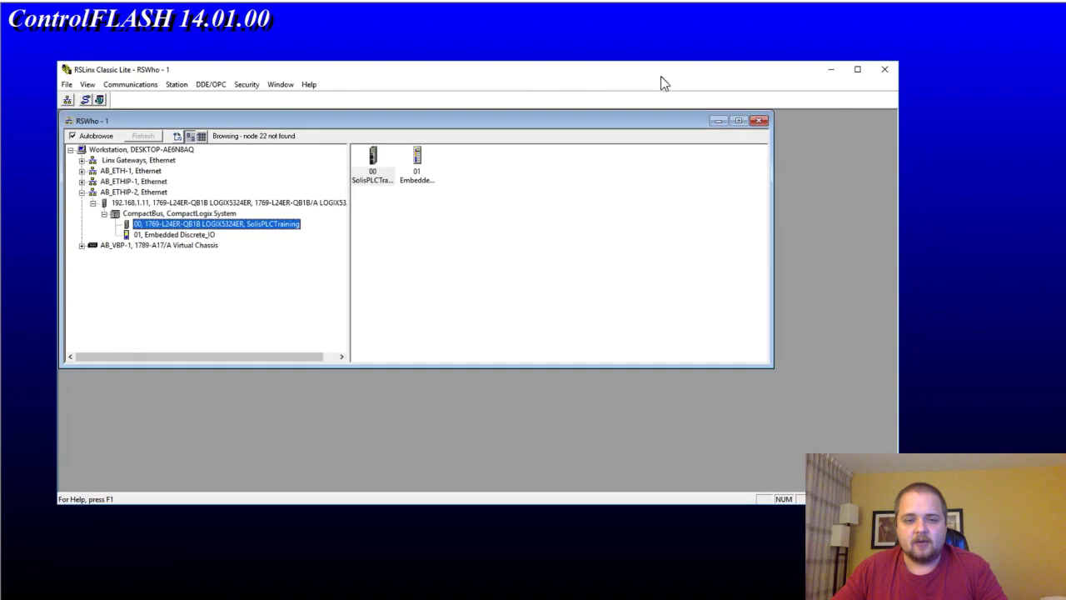
pyautogui.click(884, 70)
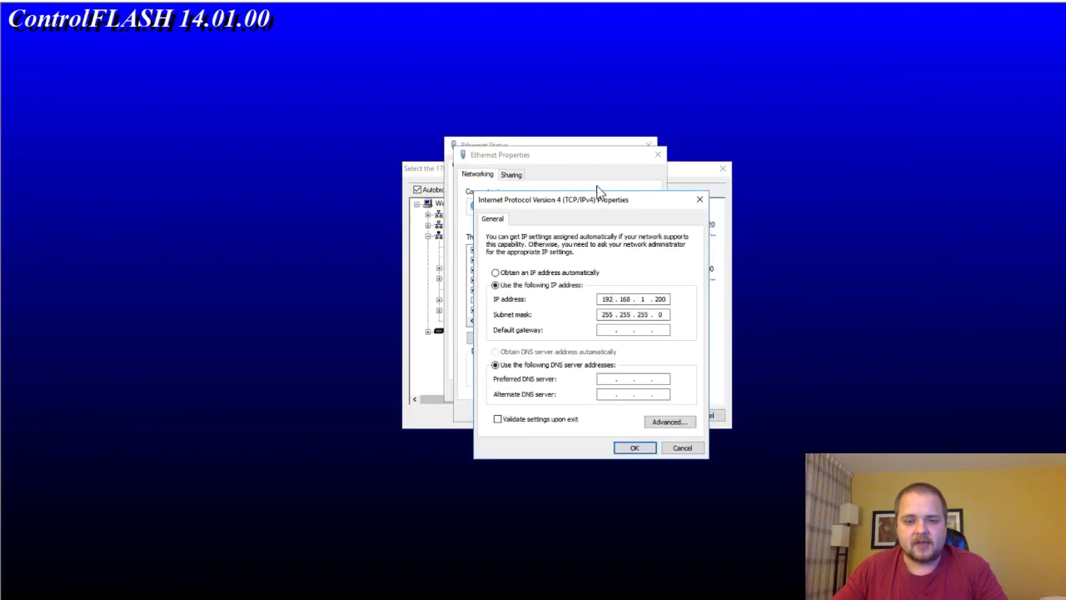
# - Accept the IPv4 properties as they are and close the Ethernet adapter's properties and status dialogs
pyautogui.click(629, 444)
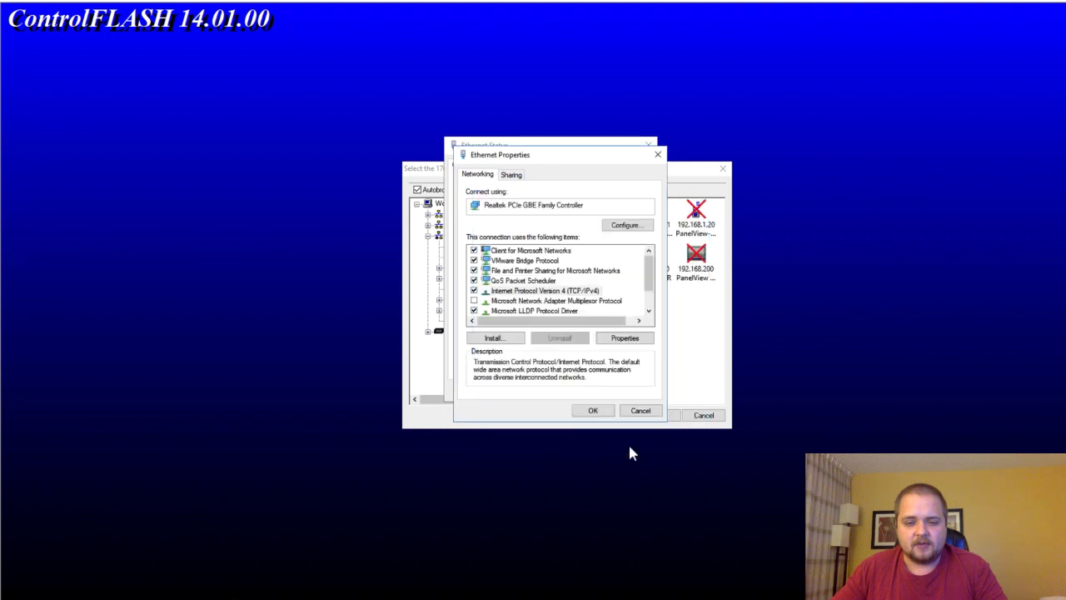
pyautogui.click(657, 154)
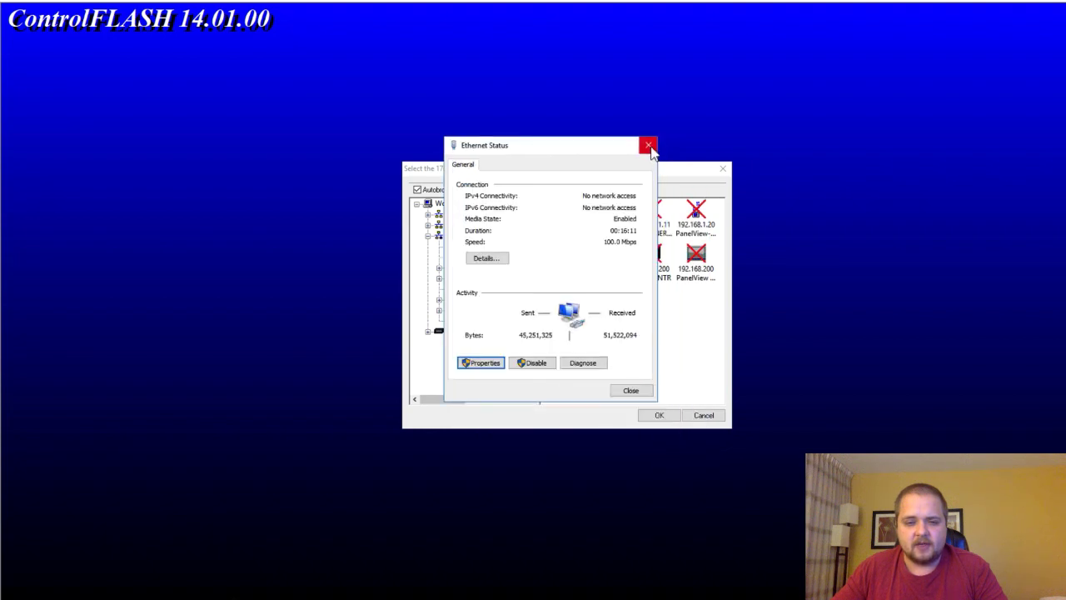
pyautogui.click(648, 145)
# - Cancel the open ControlFLASH device selection and start it again for catalog number 1769-L24ER-QB1B
pyautogui.moveTo(589, 160); pyautogui.dragTo(516, 117)
pyautogui.click(626, 371)
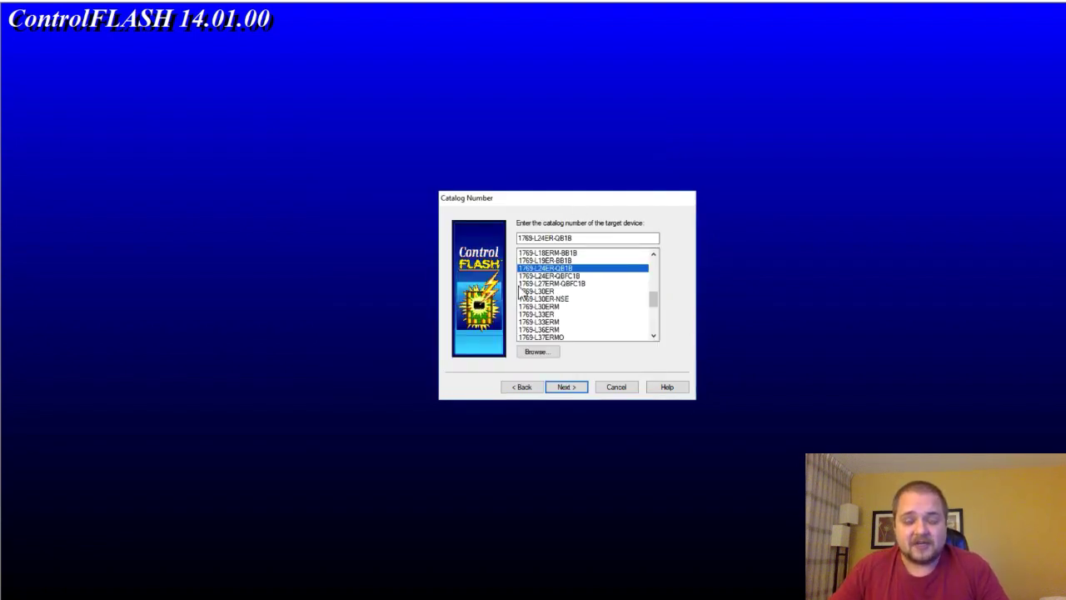
pyautogui.moveTo(589, 204); pyautogui.dragTo(567, 180)
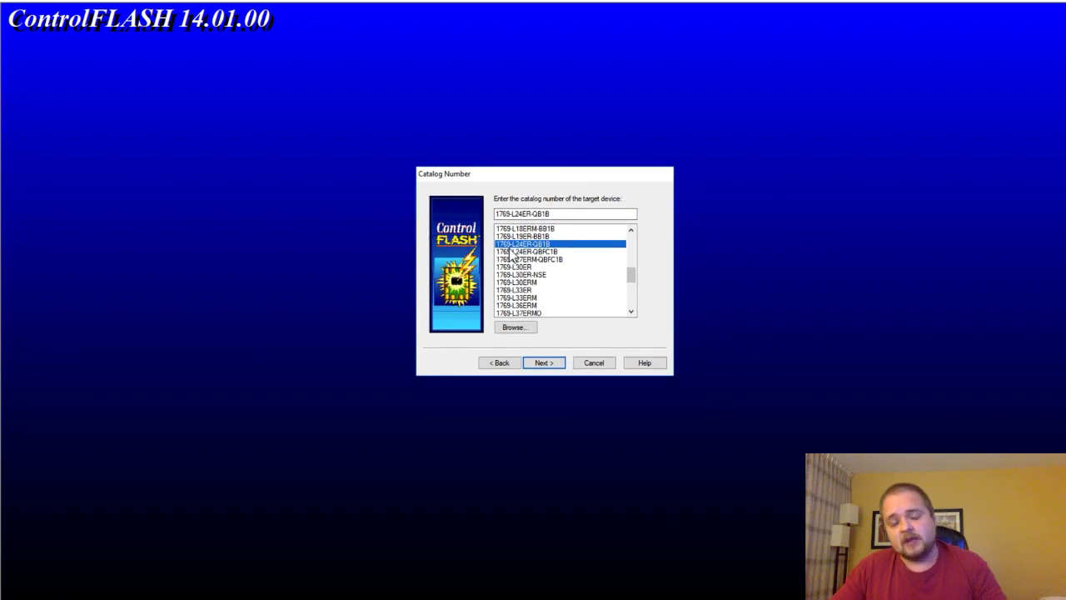
pyautogui.hotkey('shift', 'Tab')
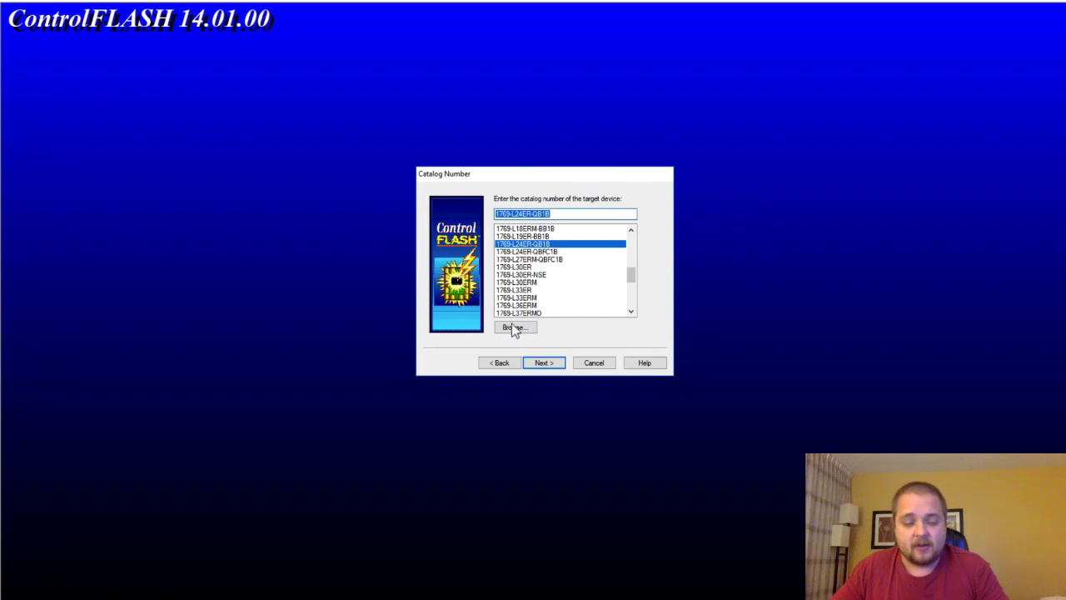
pyautogui.click(539, 359)
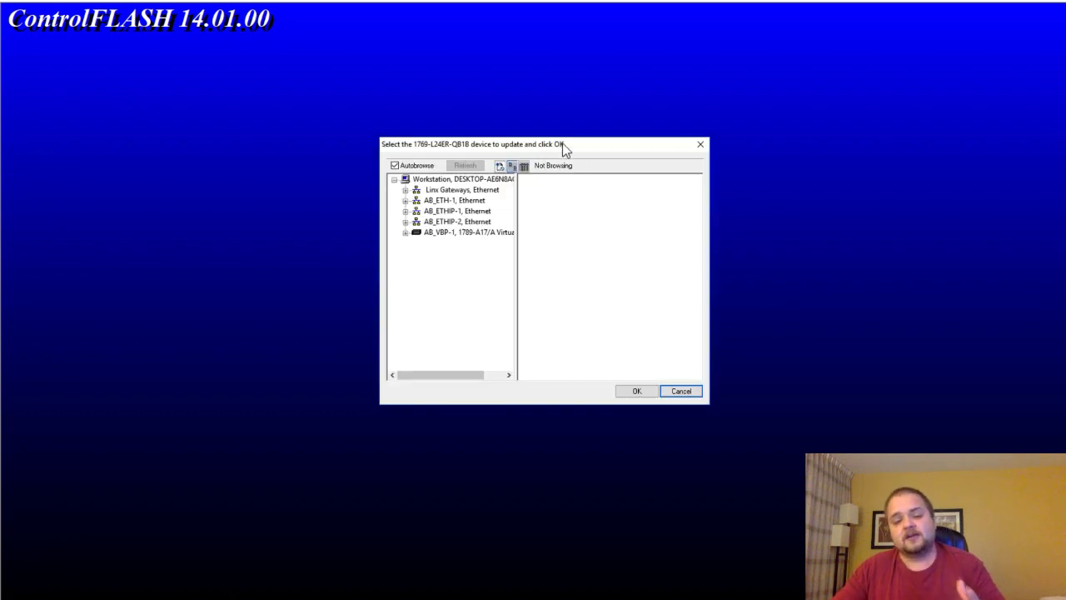
# - Choose the slot 00 1769-L24ER-QB1B controller on the CompactBus under AB_ETHIP-2 as the device to update
pyautogui.click(433, 222)
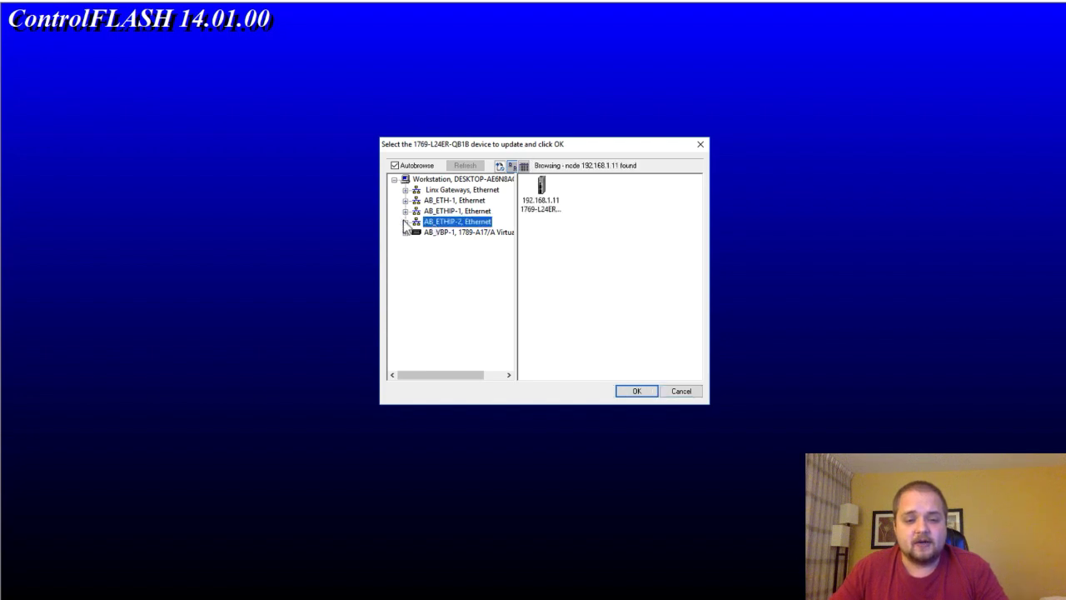
pyautogui.click(433, 234)
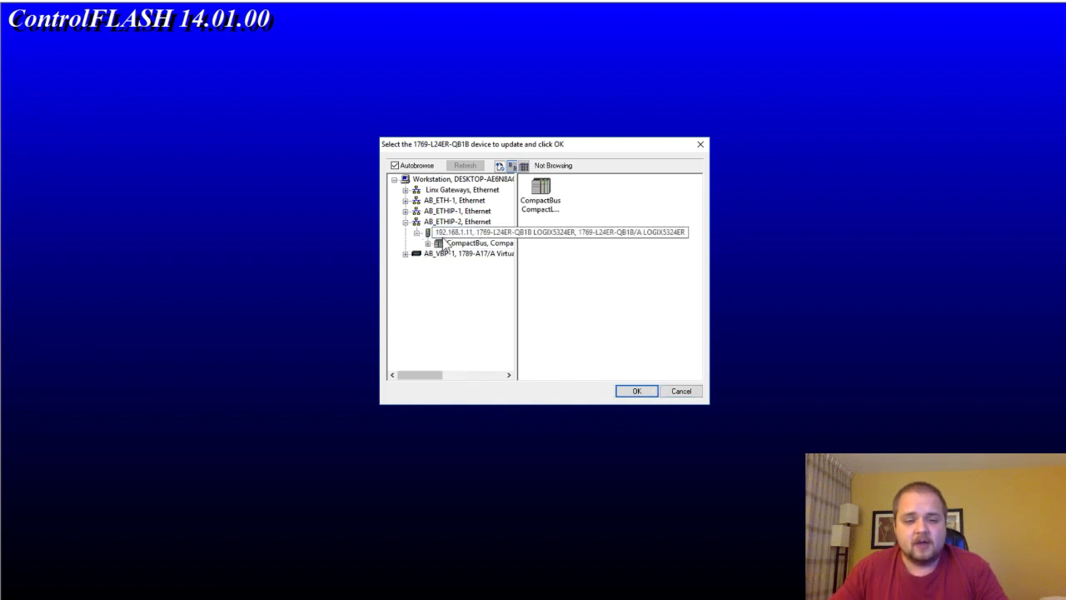
pyautogui.click(462, 242)
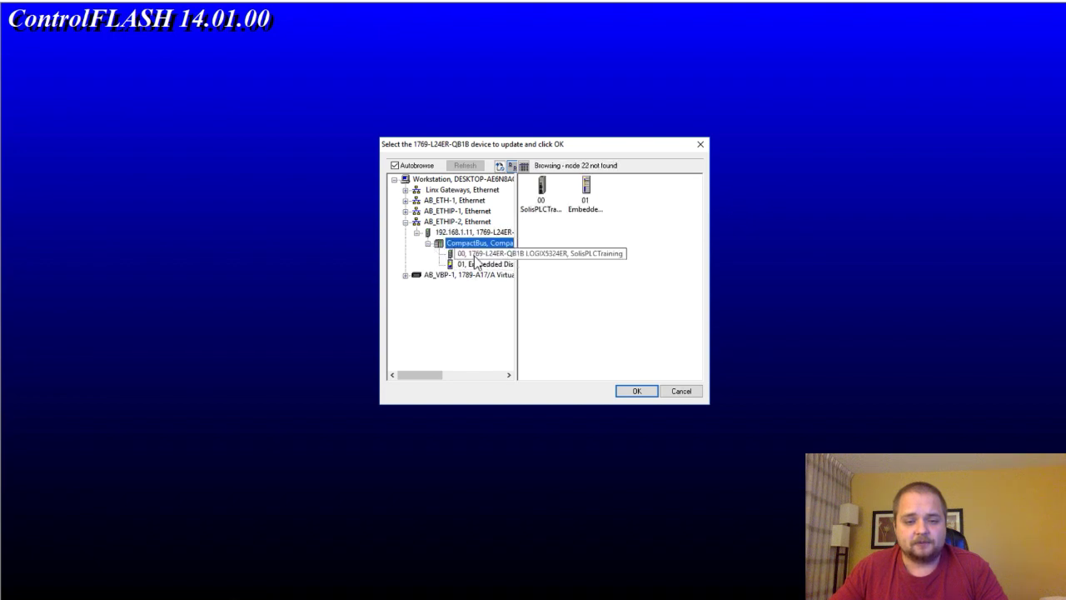
pyautogui.click(477, 253)
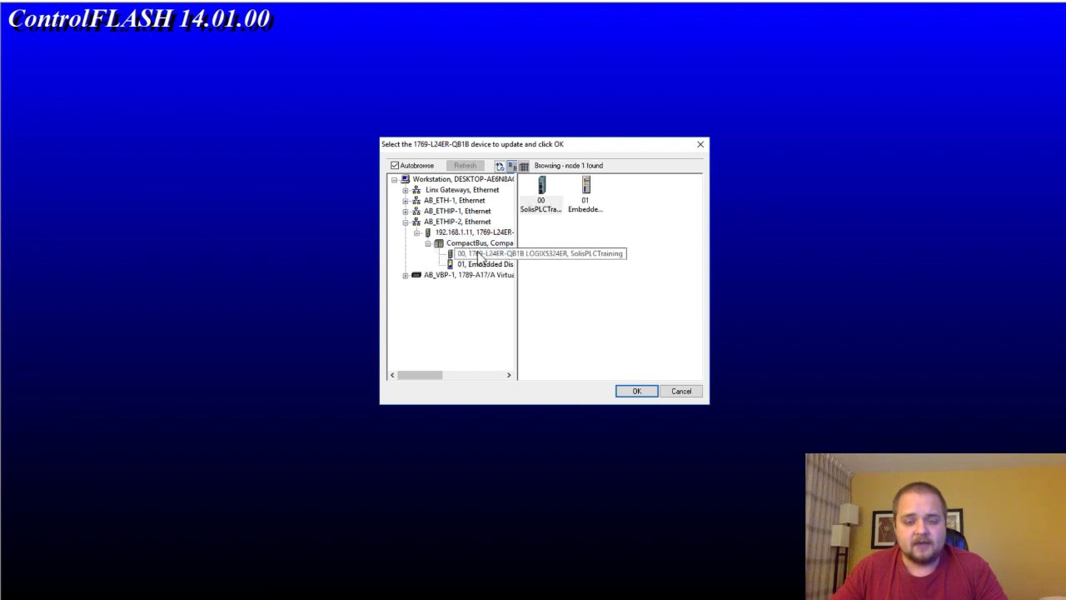
pyautogui.click(634, 391)
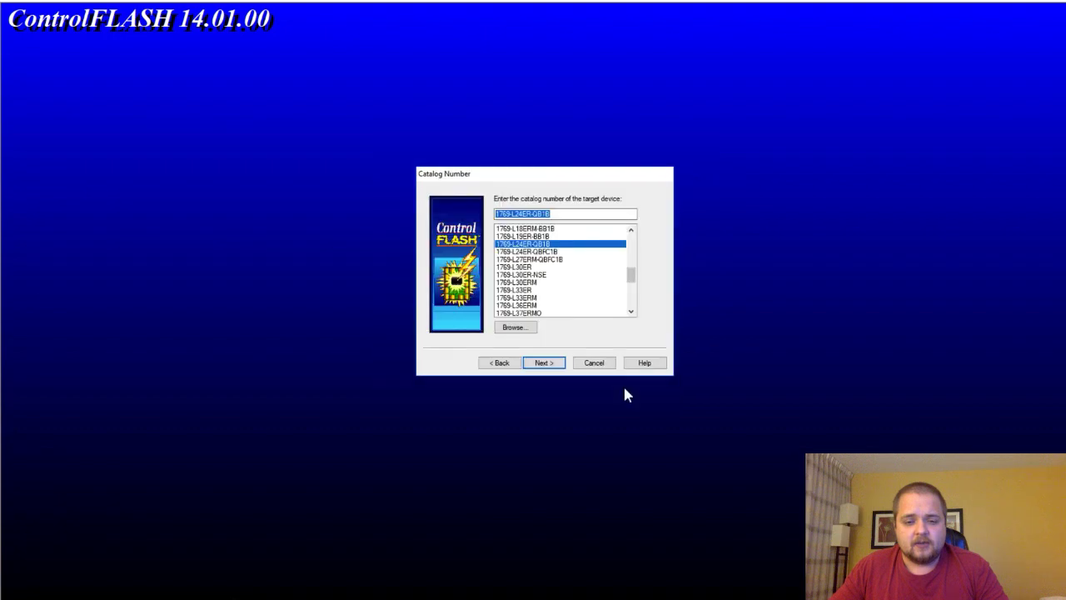
# - Compare firmware revisions 30.011 and 24.013 in the update list and read the About Info notice for revision 24.013
pyautogui.click(565, 267)
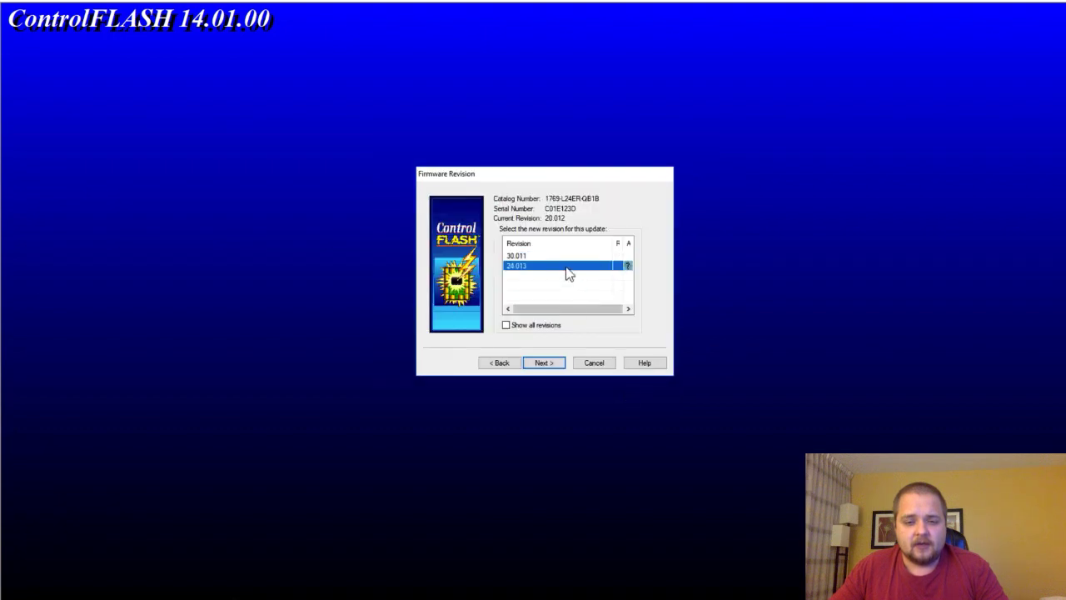
pyautogui.click(559, 256)
pyautogui.click(554, 267)
pyautogui.click(550, 257)
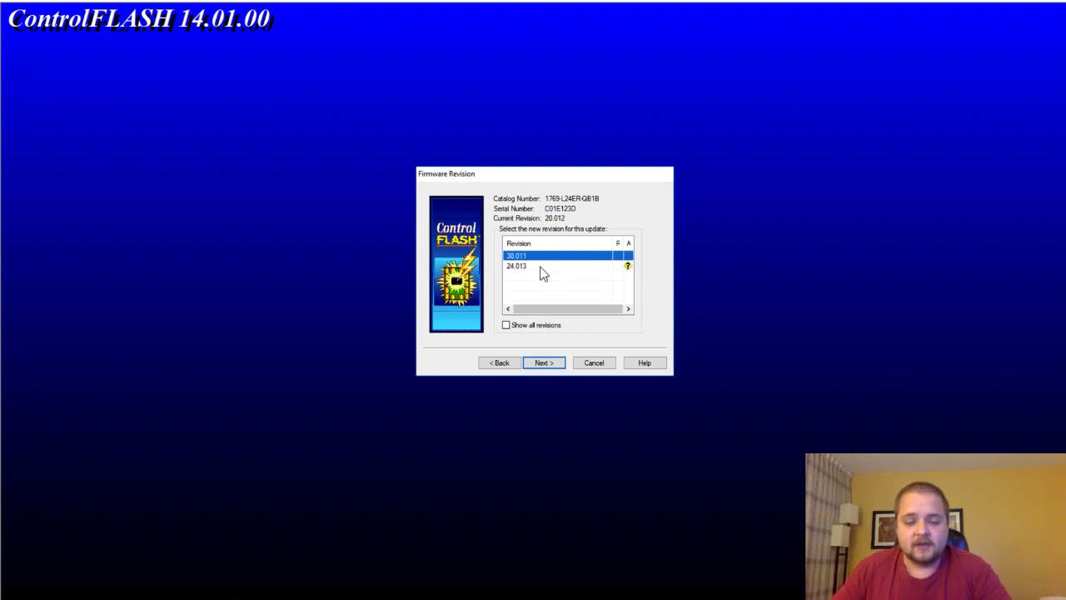
pyautogui.click(618, 270)
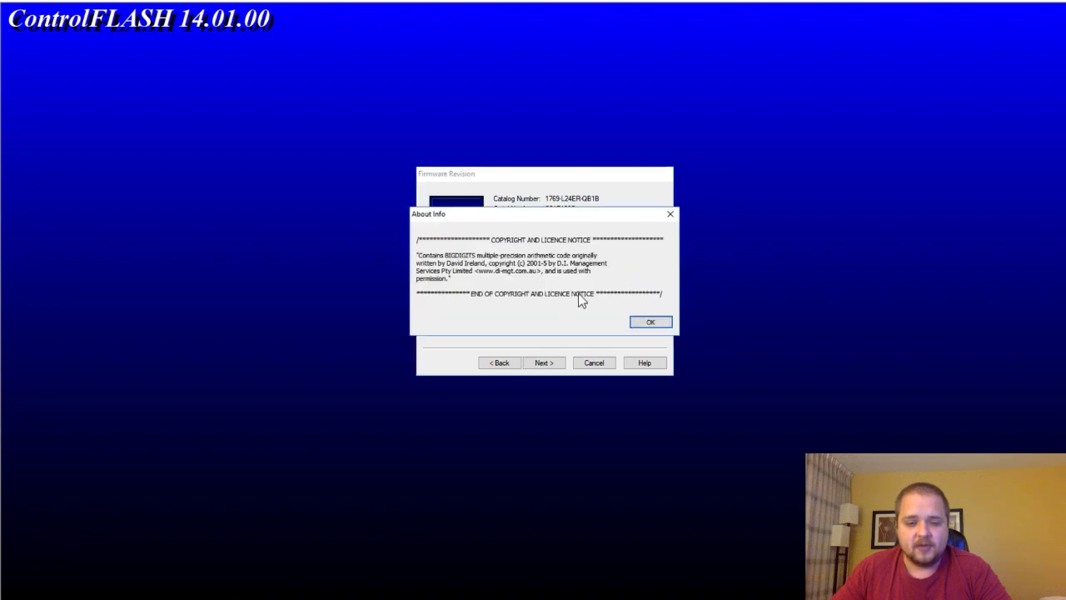
pyautogui.click(650, 321)
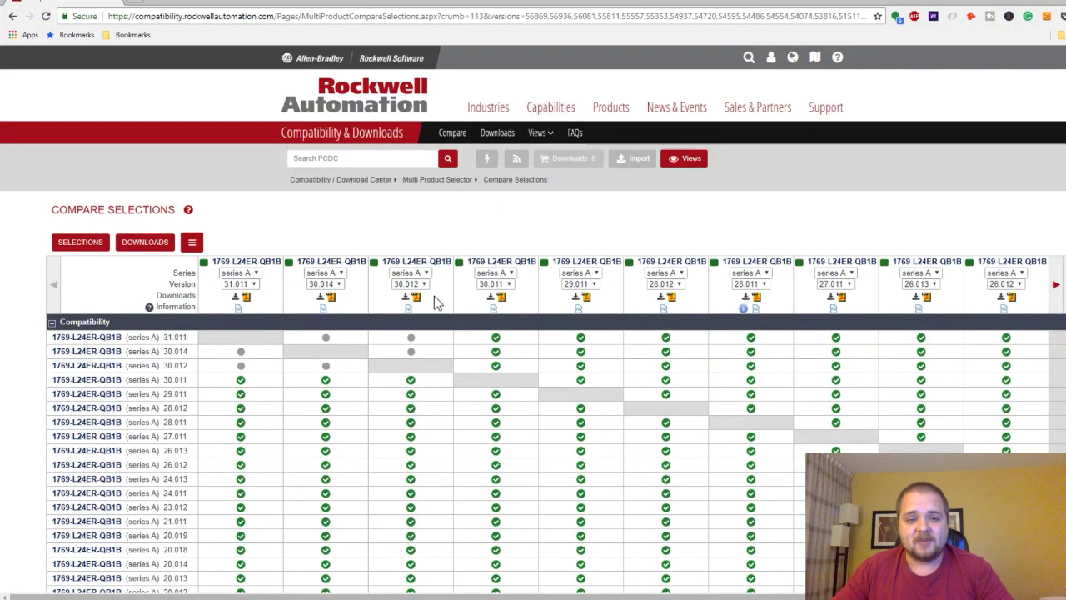
# - Switch to the Rockwell Automation Compatibility & Downloads page and examine the version compatibility matrix for the 1769-L24ER-QB1B, series A
pyautogui.scroll(-1, 434, 302)
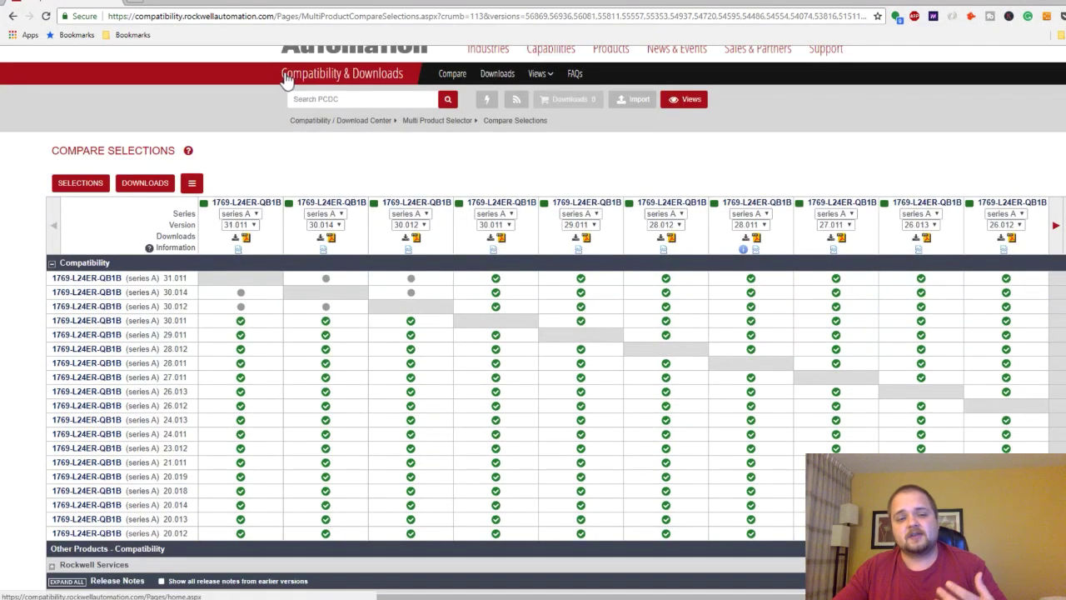
pyautogui.scroll(-1, 282, 168)
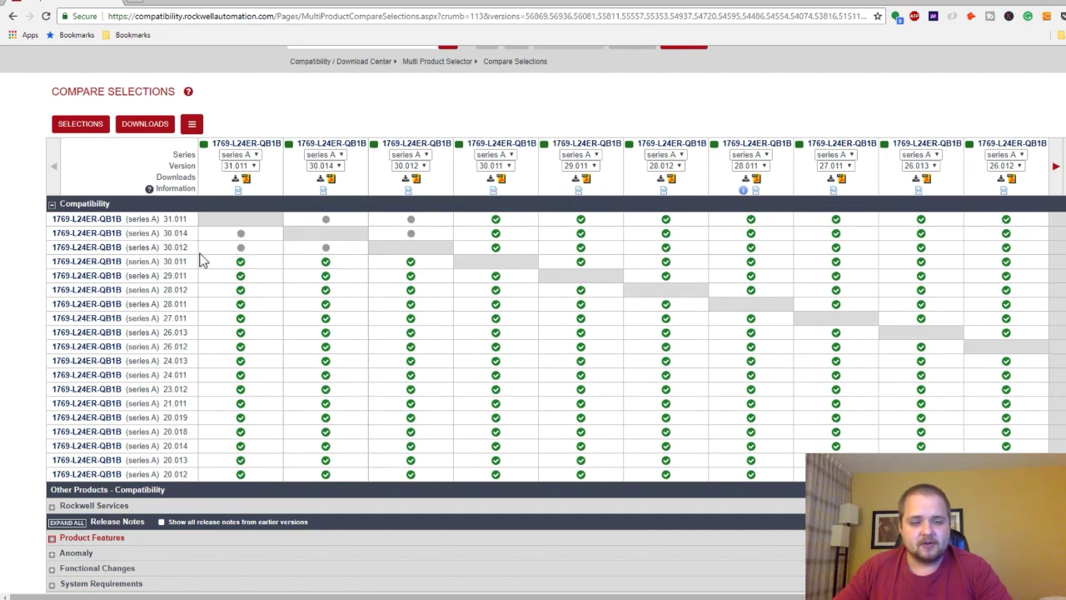
pyautogui.moveTo(241, 250)
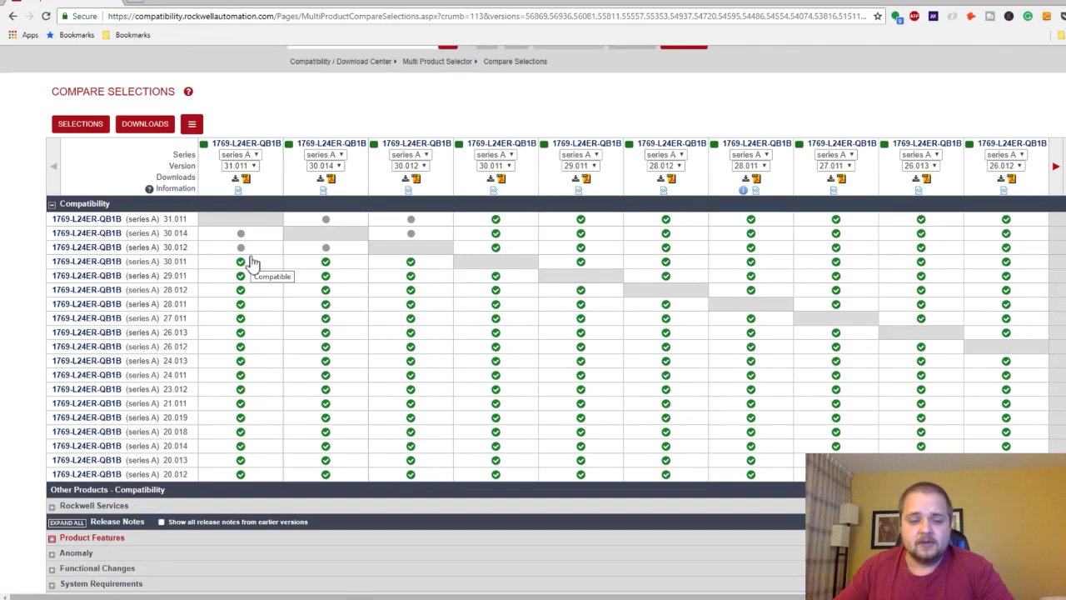
pyautogui.scroll(-1, 141, 471)
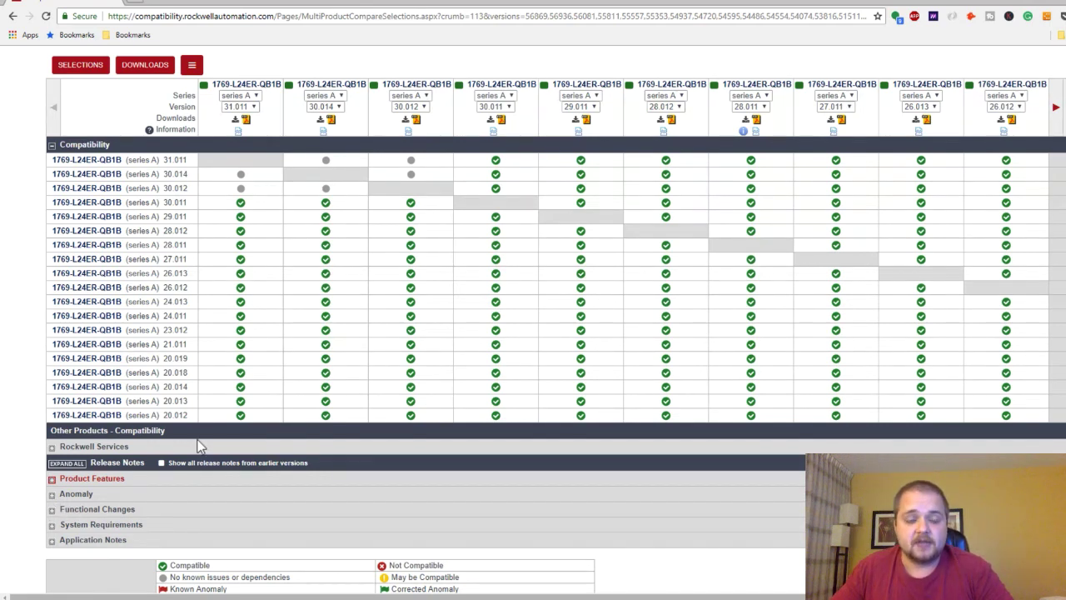
pyautogui.scroll(1, 508, 308)
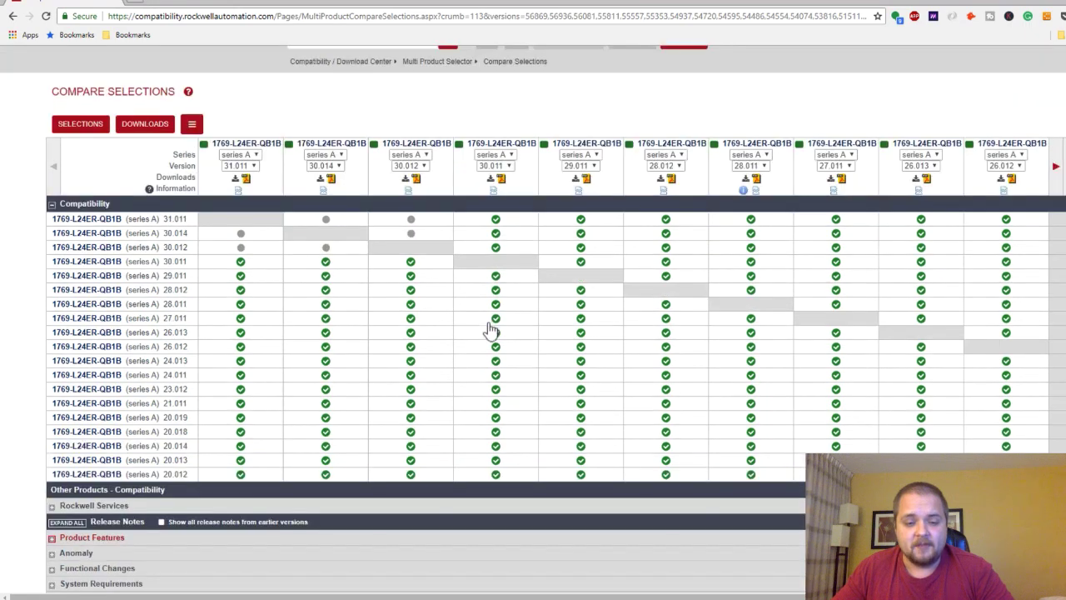
pyautogui.scroll(-2, 537, 384)
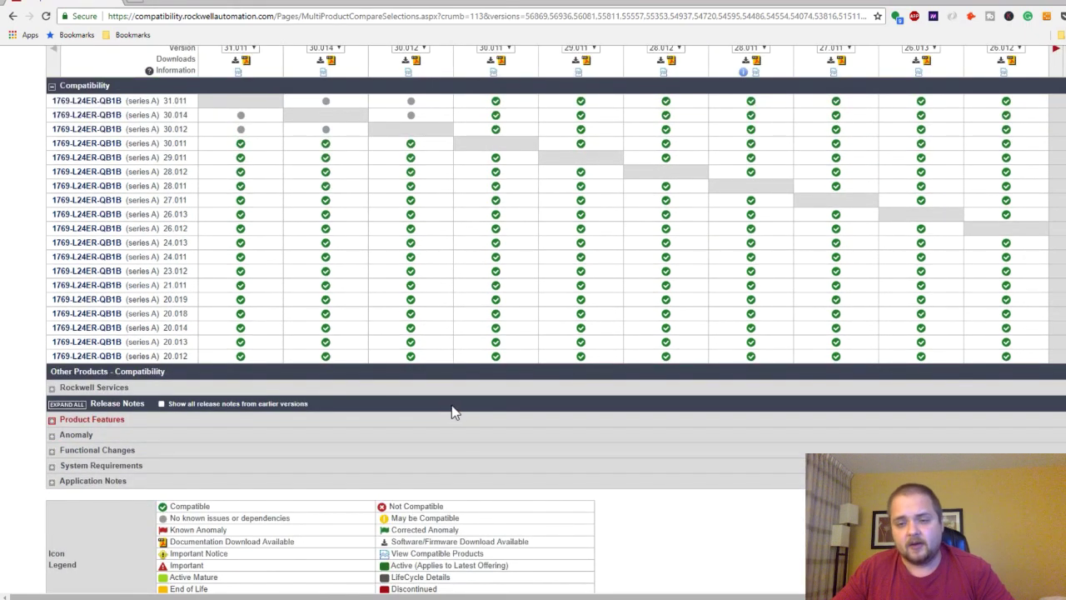
pyautogui.scroll(1, 454, 410)
pyautogui.scroll(1, 428, 398)
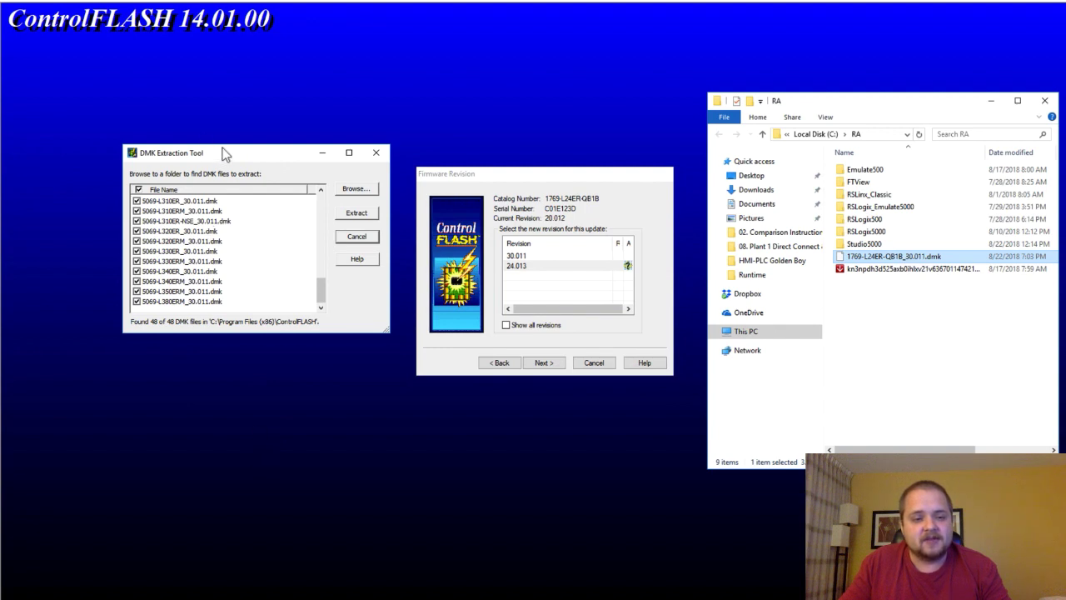
# - Review the DMK files found in the ControlFLASH folder with the DMK Extraction Tool and extract the checked files
pyautogui.moveTo(217, 157); pyautogui.dragTo(227, 135)
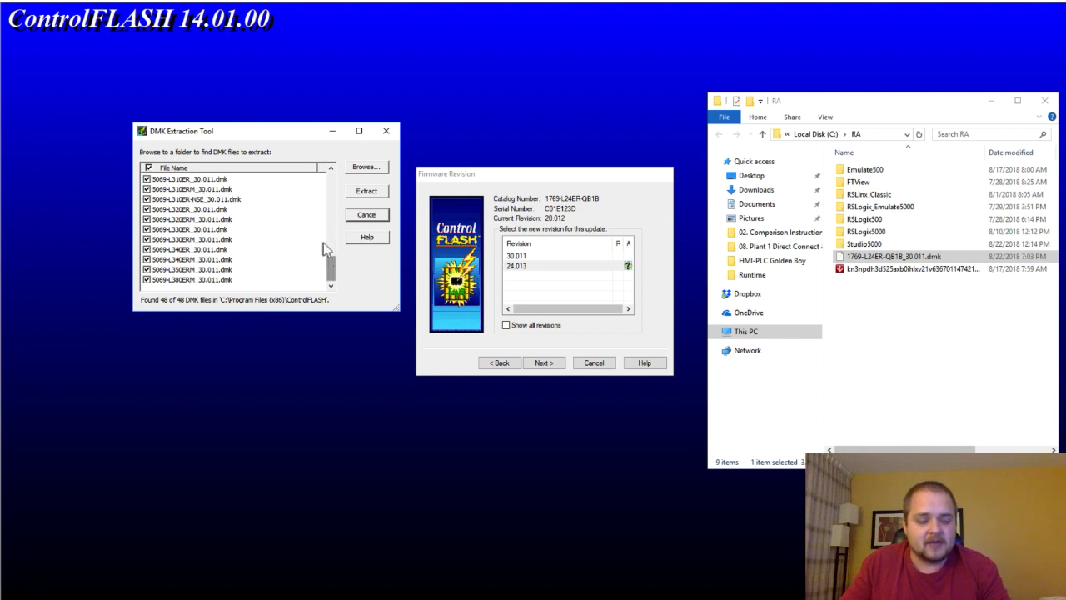
pyautogui.moveTo(329, 267)
pyautogui.mouseDown()
pyautogui.moveTo(325, 193)
pyautogui.moveTo(327, 277)
pyautogui.mouseUp()
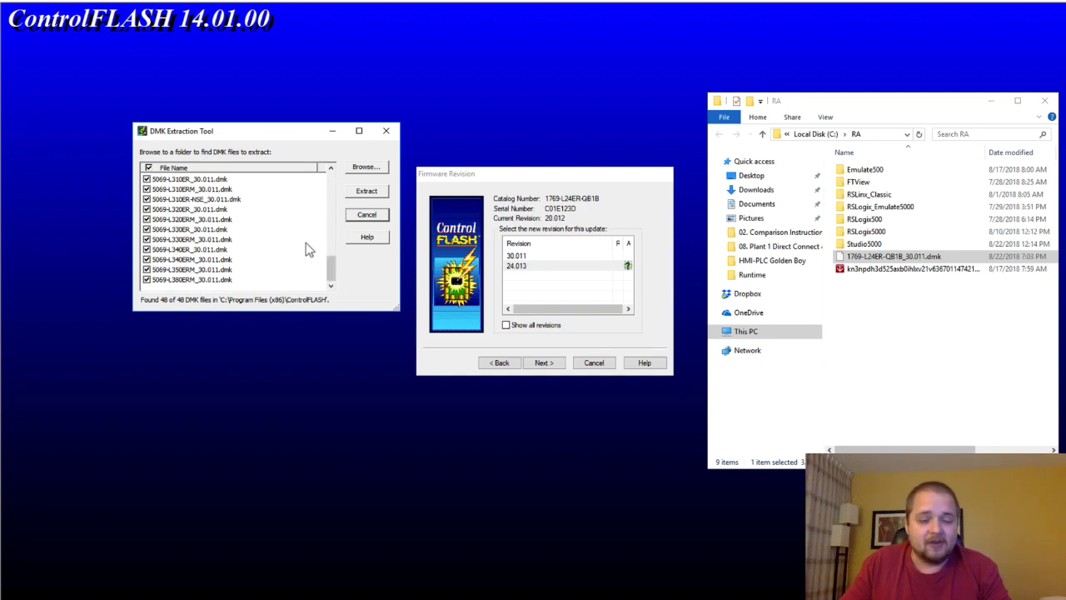
pyautogui.moveTo(330, 268); pyautogui.dragTo(329, 183)
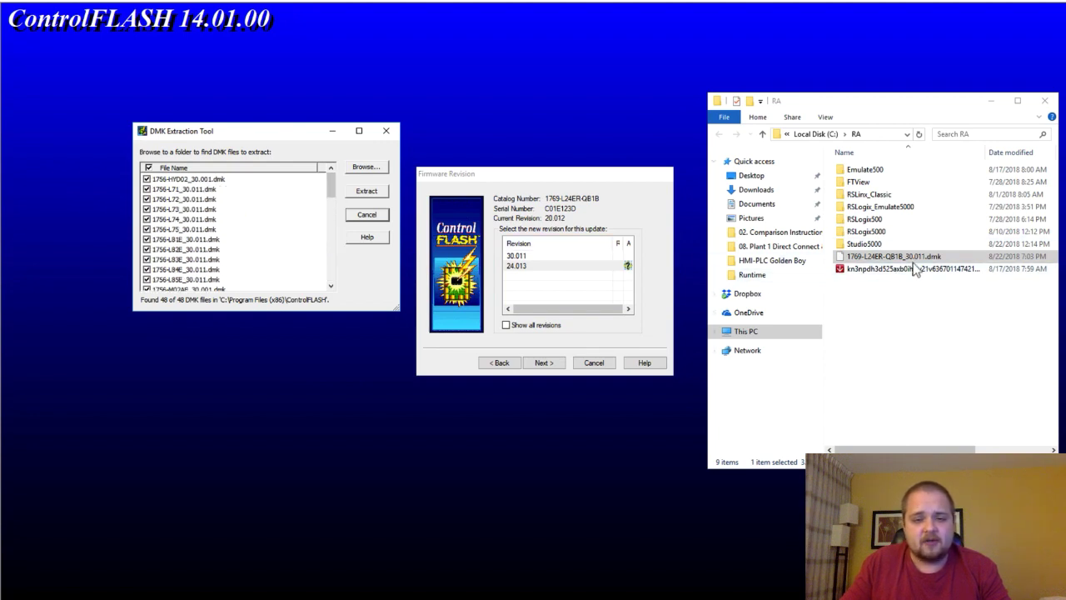
pyautogui.click(366, 197)
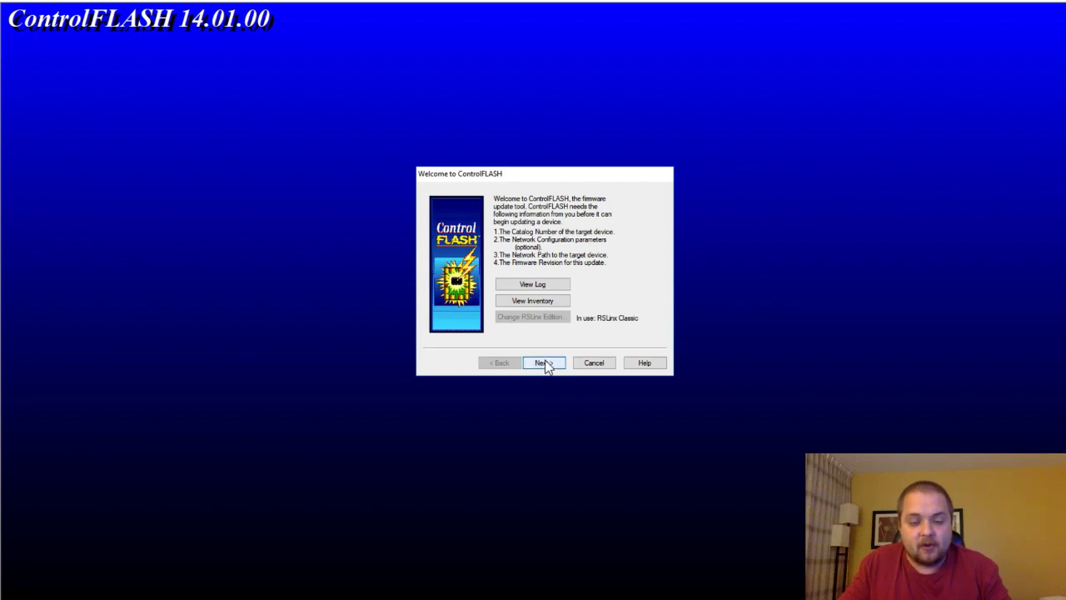
# - Restart the ControlFLASH update for catalog number 1769-L24ER-QB1B and choose the slot 00 controller on the CompactBus under AB_ETHIP-2
pyautogui.click(544, 362)
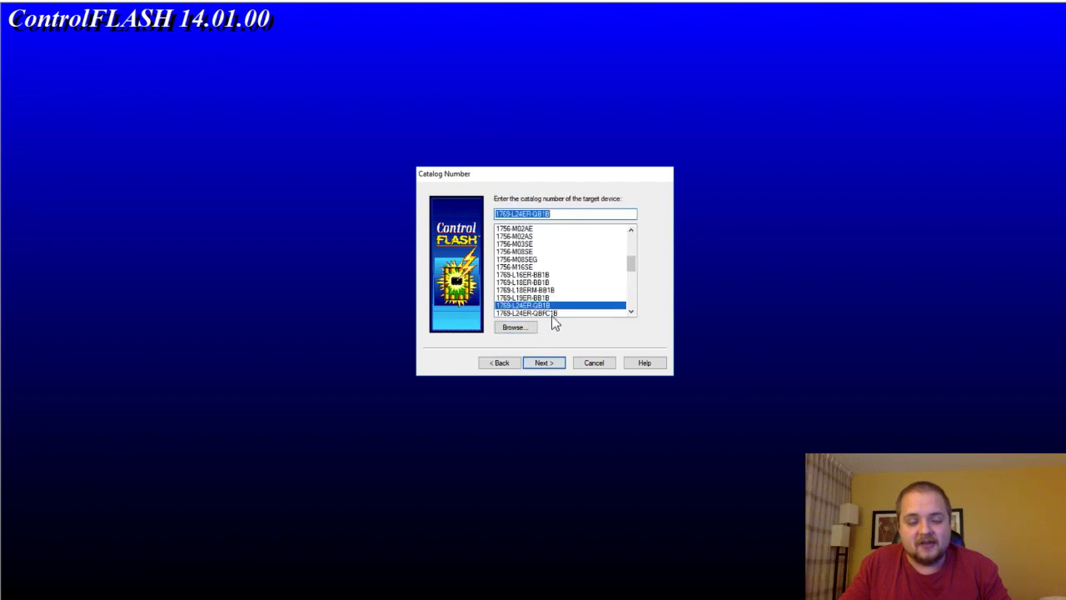
pyautogui.click(548, 363)
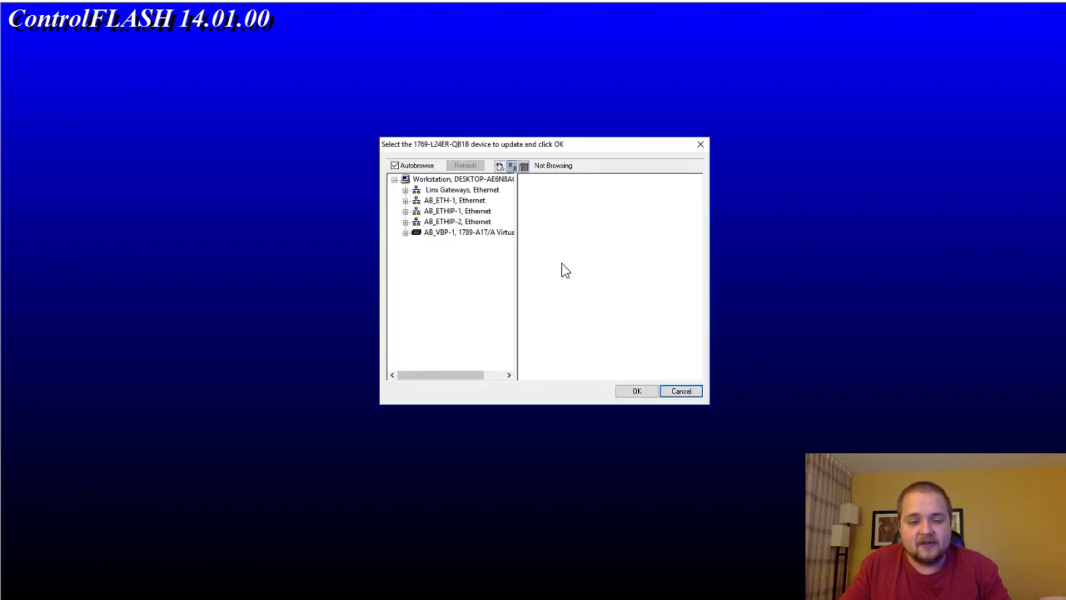
pyautogui.click(457, 221)
pyautogui.click(406, 221)
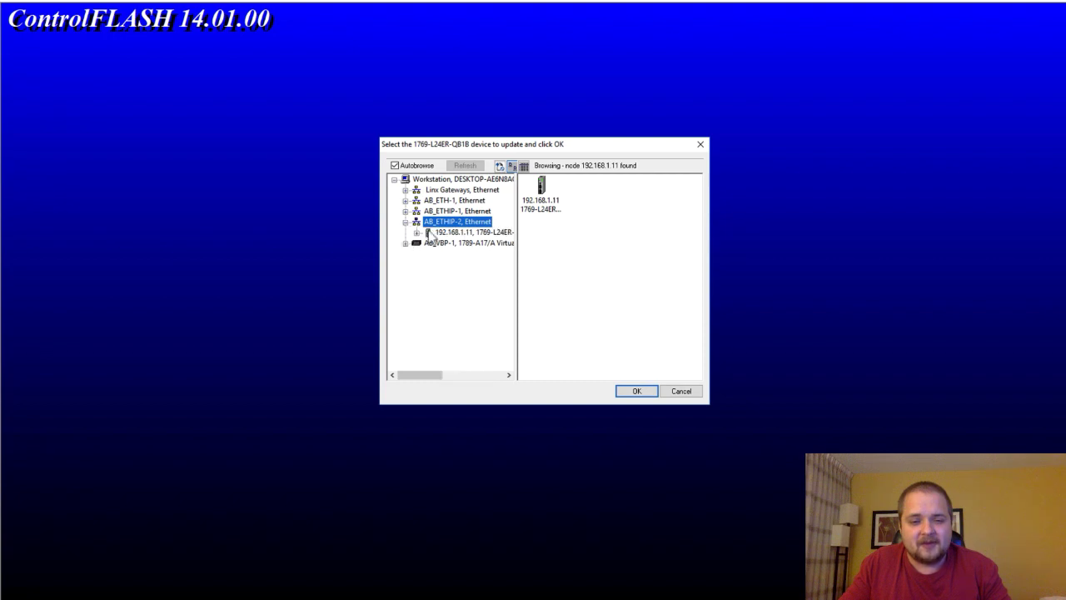
pyautogui.doubleClick(429, 234)
pyautogui.doubleClick(430, 244)
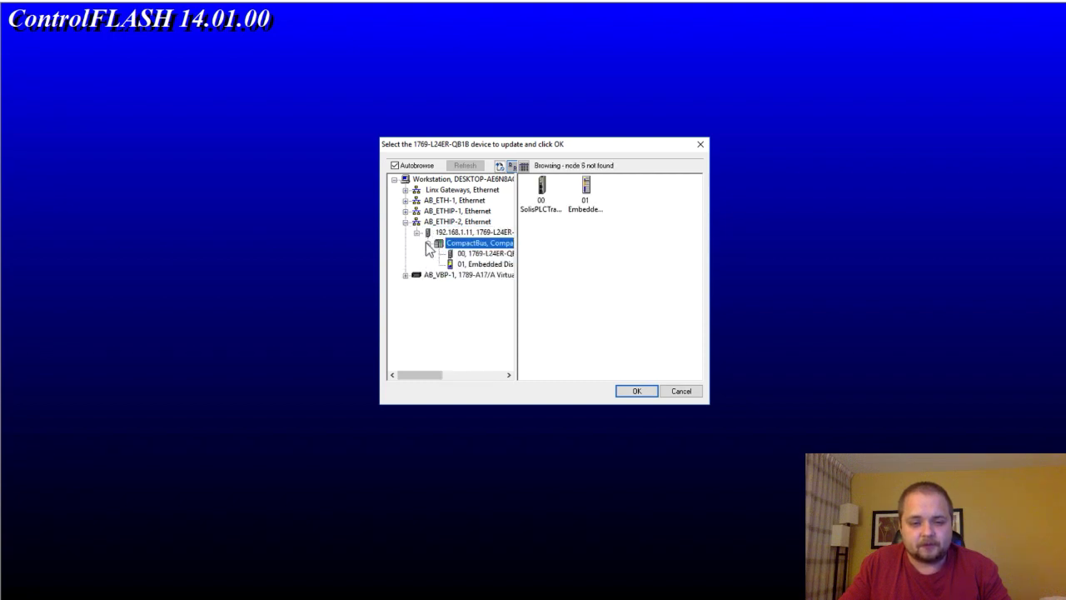
pyautogui.click(466, 253)
pyautogui.click(646, 390)
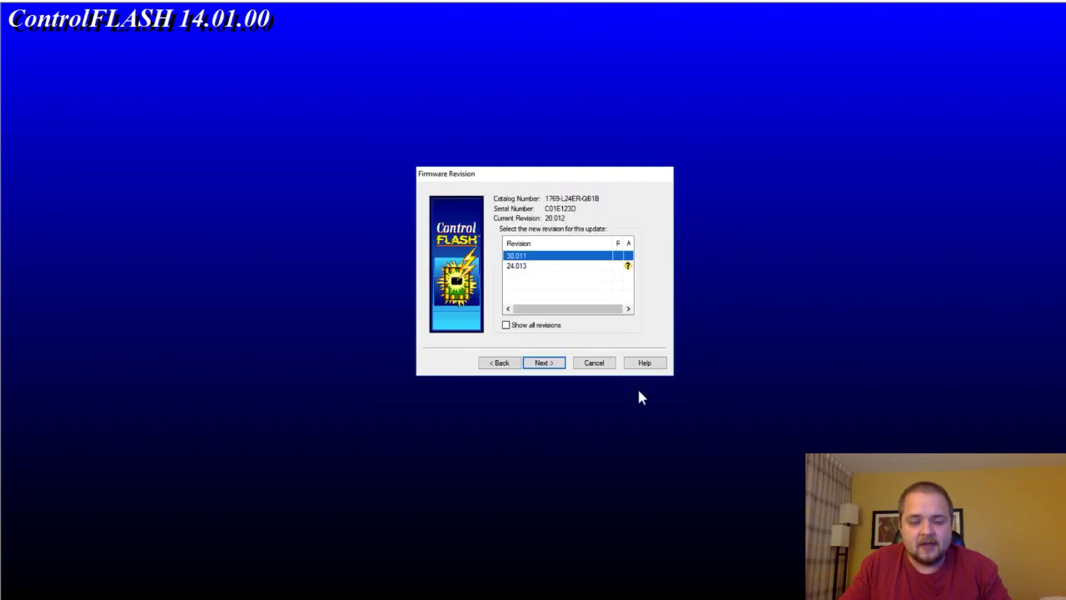
# - Try to update the controller to firmware revision 30.011, confirming the start and continuing past the Secure Digital card warning
pyautogui.click(537, 266)
pyautogui.click(538, 259)
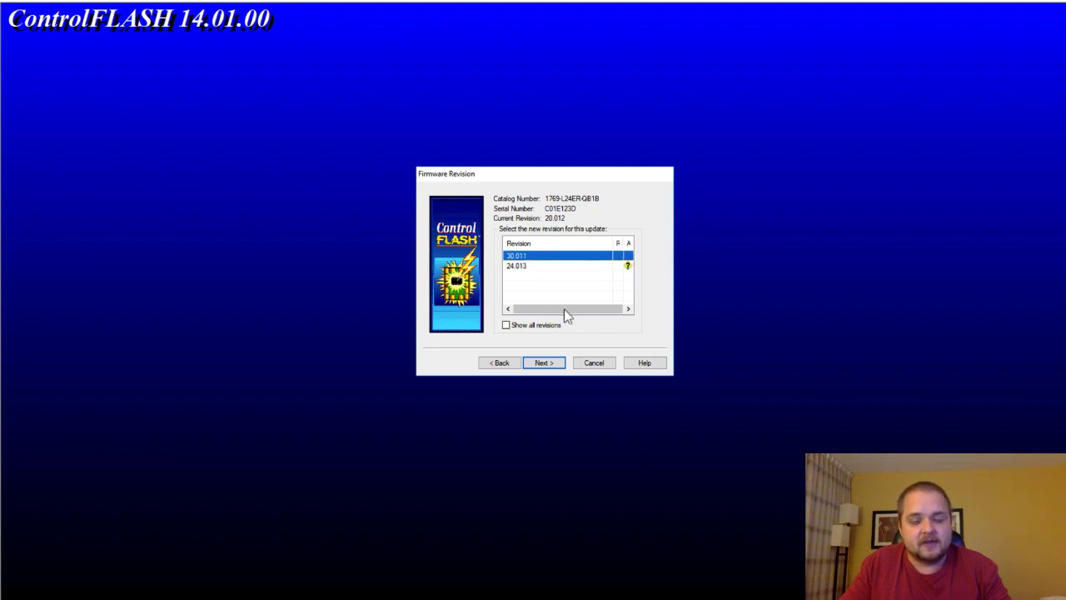
pyautogui.click(545, 364)
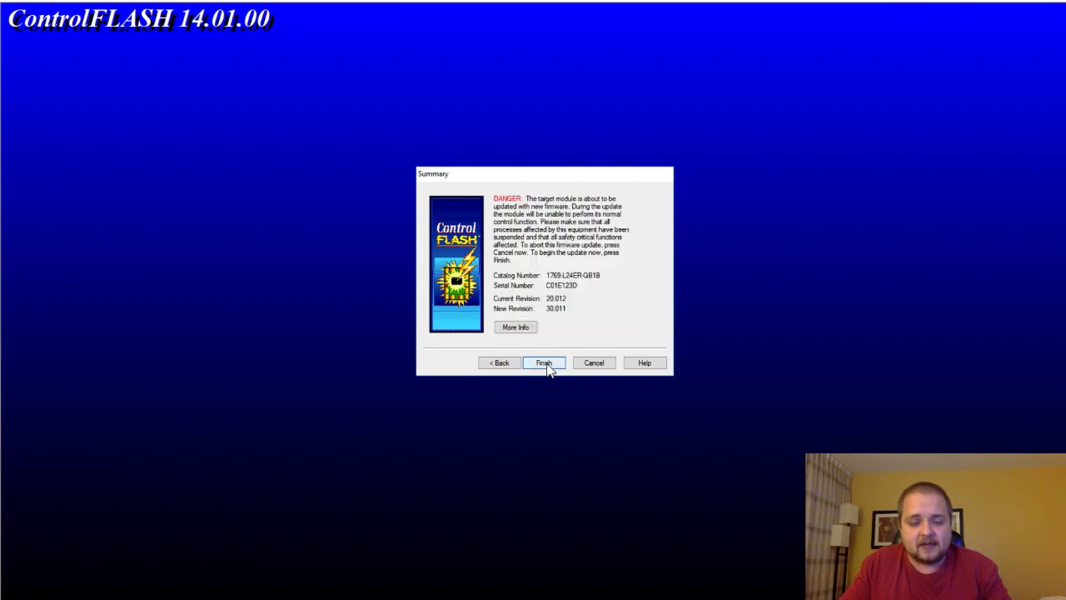
pyautogui.click(544, 363)
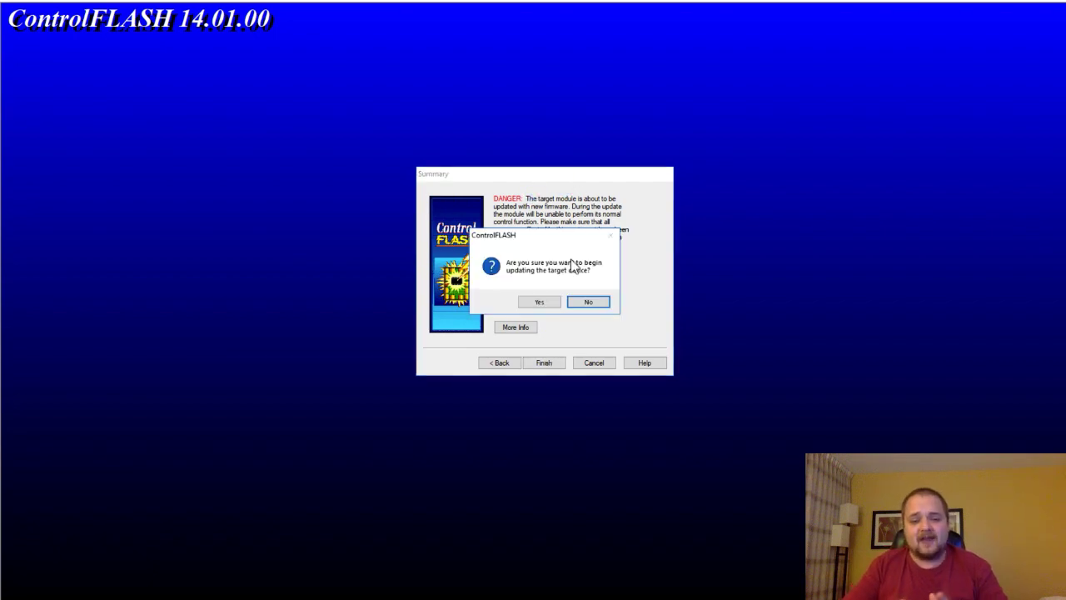
pyautogui.click(545, 302)
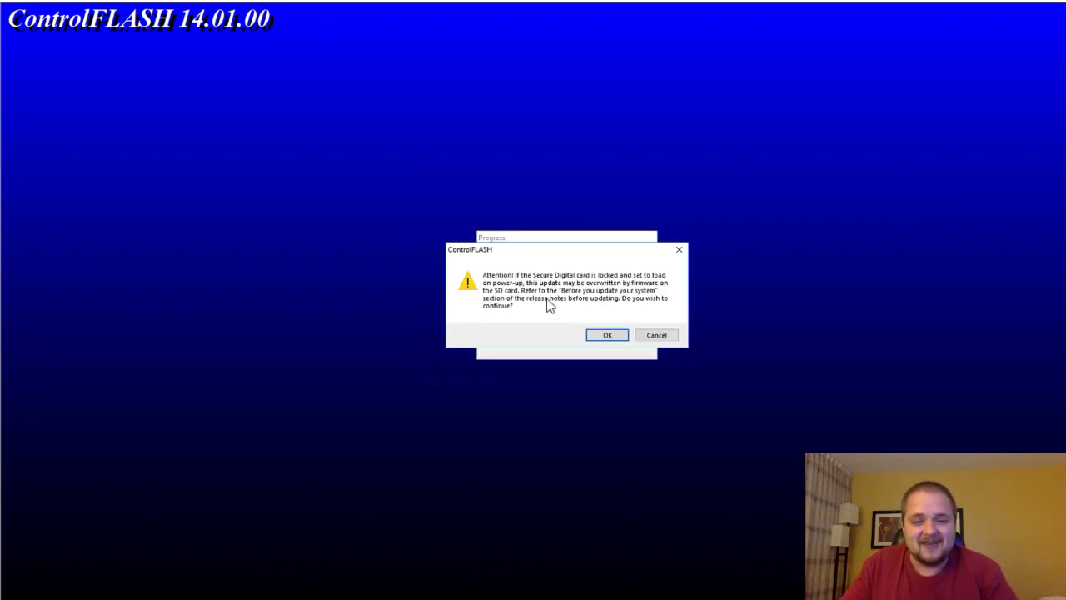
pyautogui.moveTo(557, 252); pyautogui.dragTo(503, 168)
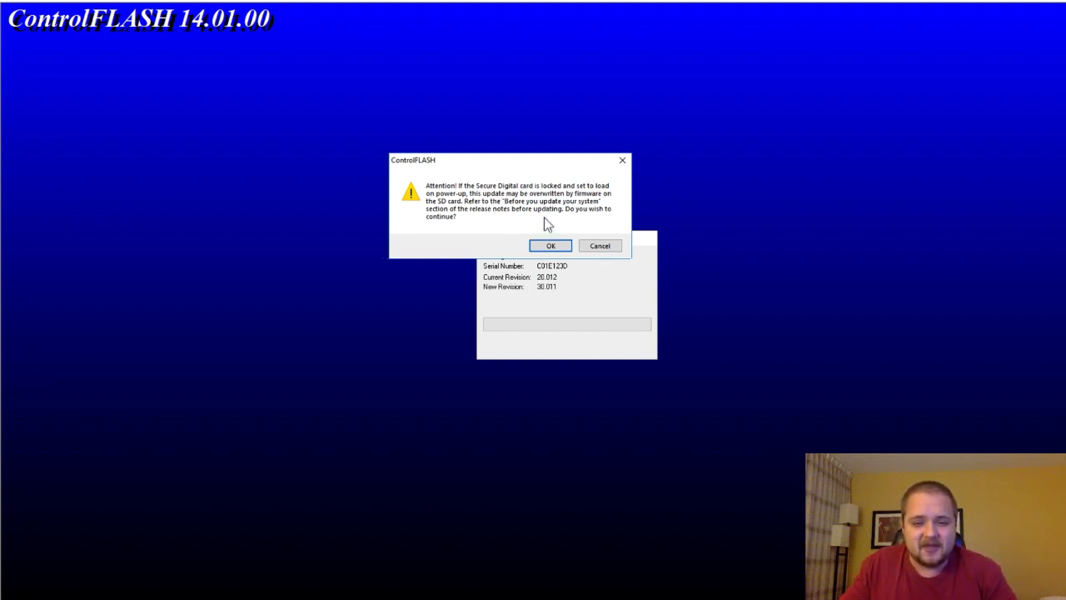
pyautogui.click(550, 245)
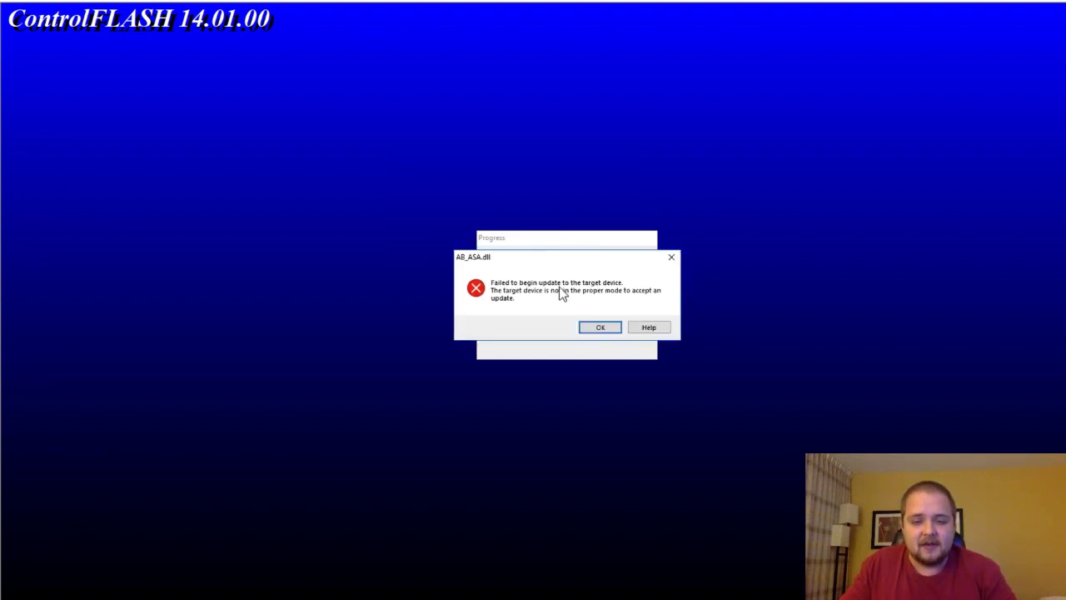
# - Dismiss the AB_ASA.dll error and the manual module reset notice
pyautogui.moveTo(544, 262); pyautogui.dragTo(541, 248)
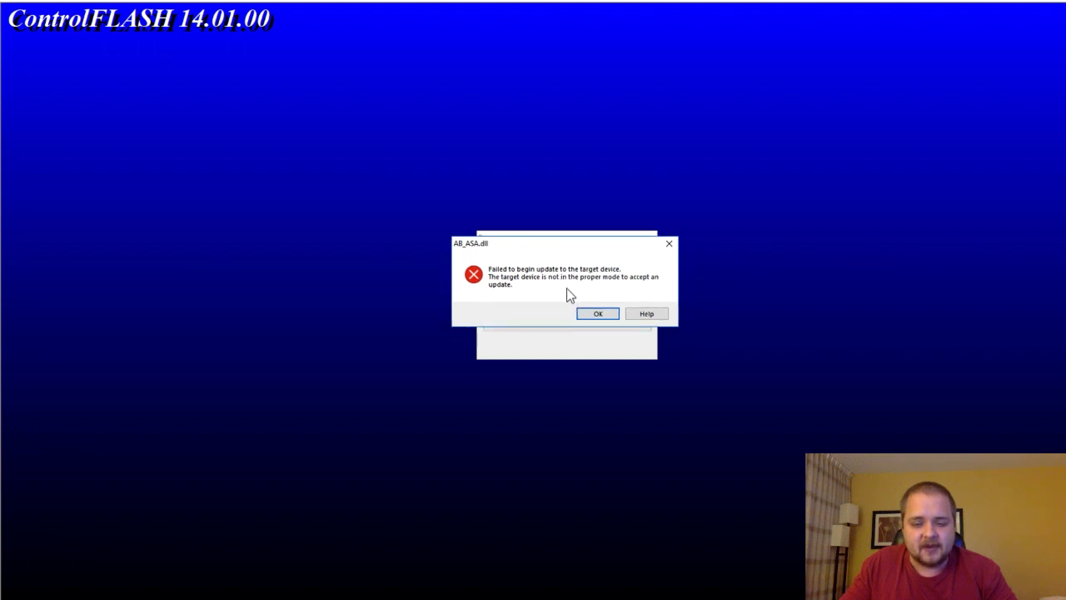
pyautogui.click(604, 310)
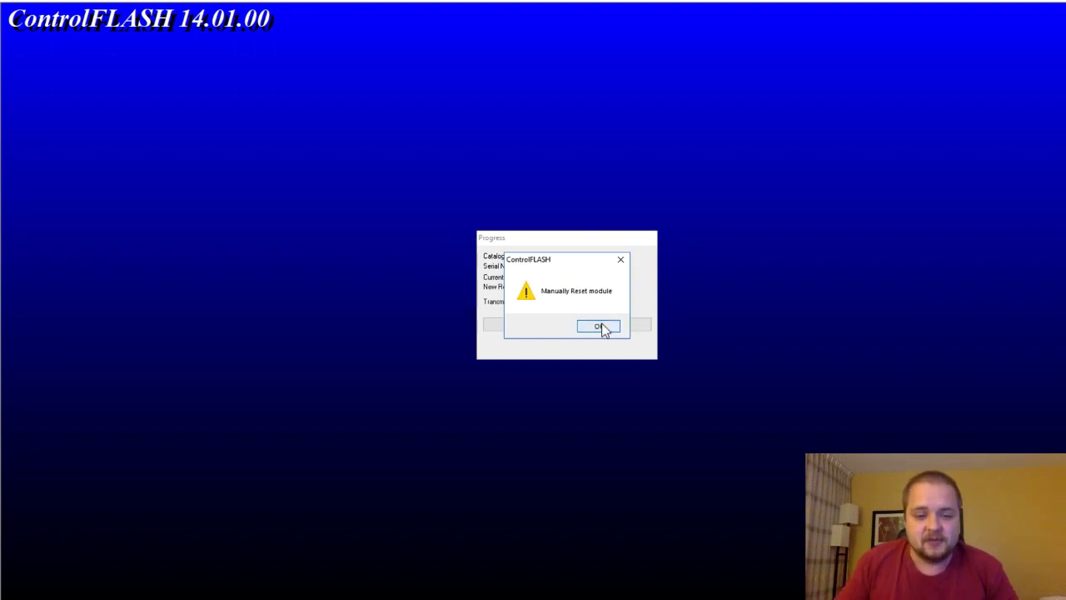
pyautogui.click(602, 324)
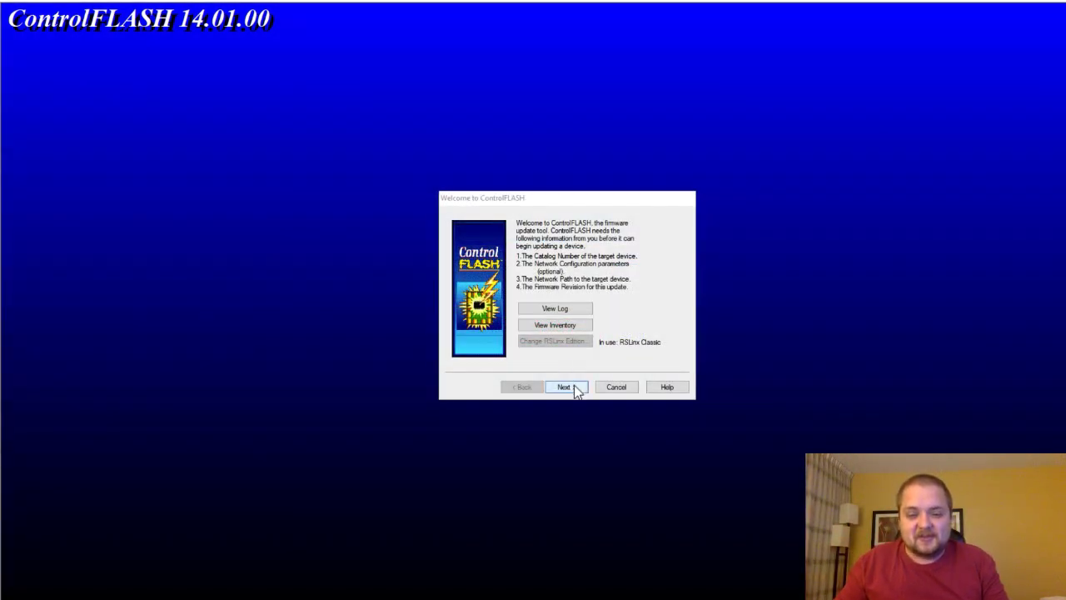
# - Restart the update for catalog number 1769-L24ER-QB1B and choose the controller at 192.168.1.11 directly under AB_ETHIP-2 as the target device
pyautogui.click(574, 386)
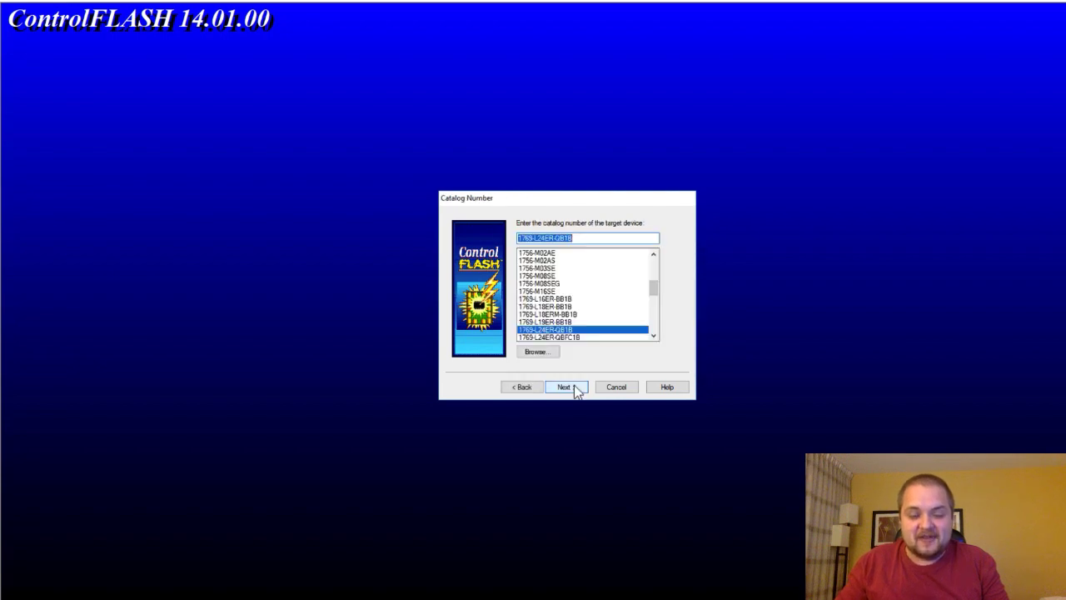
pyautogui.click(574, 386)
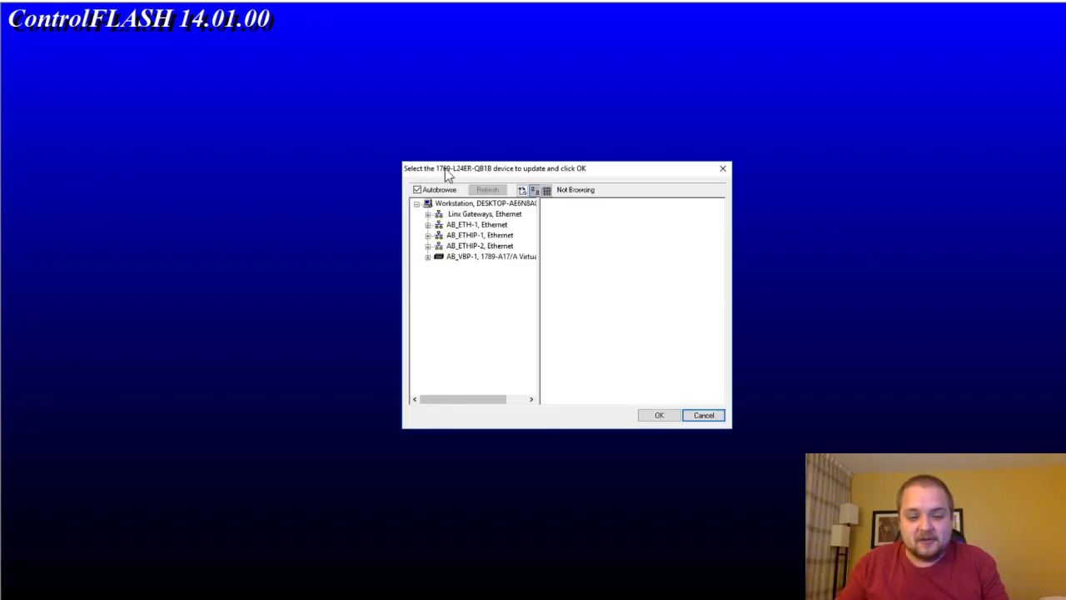
pyautogui.click(427, 246)
pyautogui.click(463, 246)
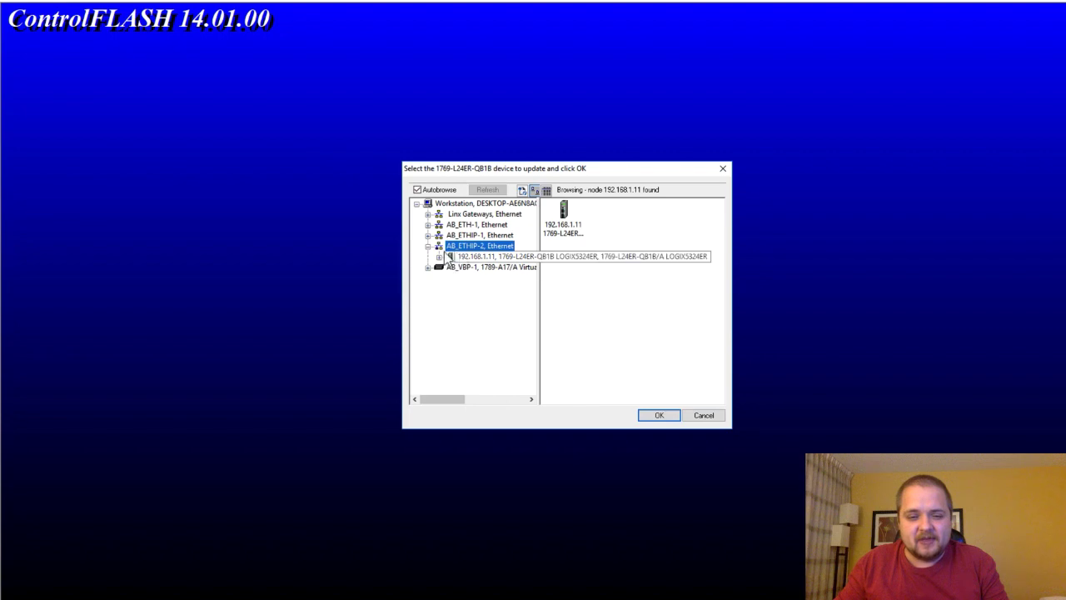
pyautogui.doubleClick(451, 258)
pyautogui.doubleClick(461, 267)
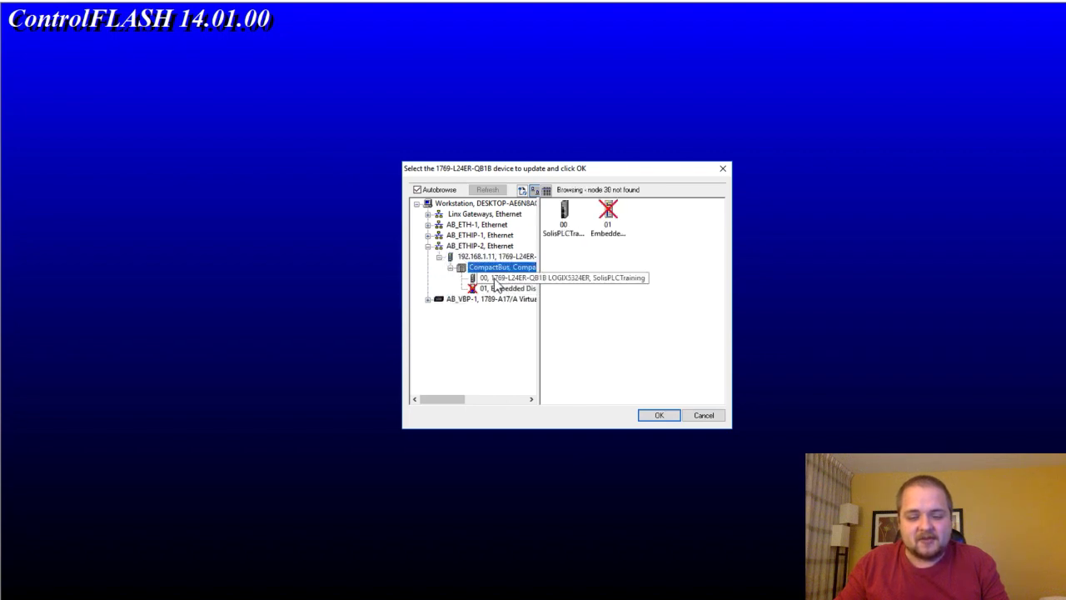
pyautogui.click(496, 282)
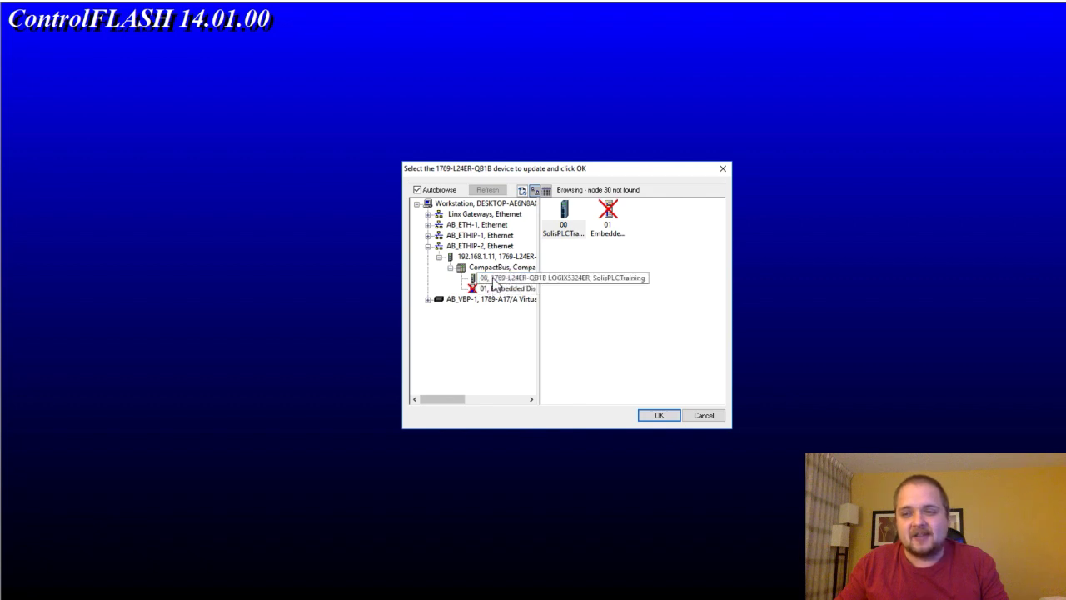
pyautogui.click(497, 259)
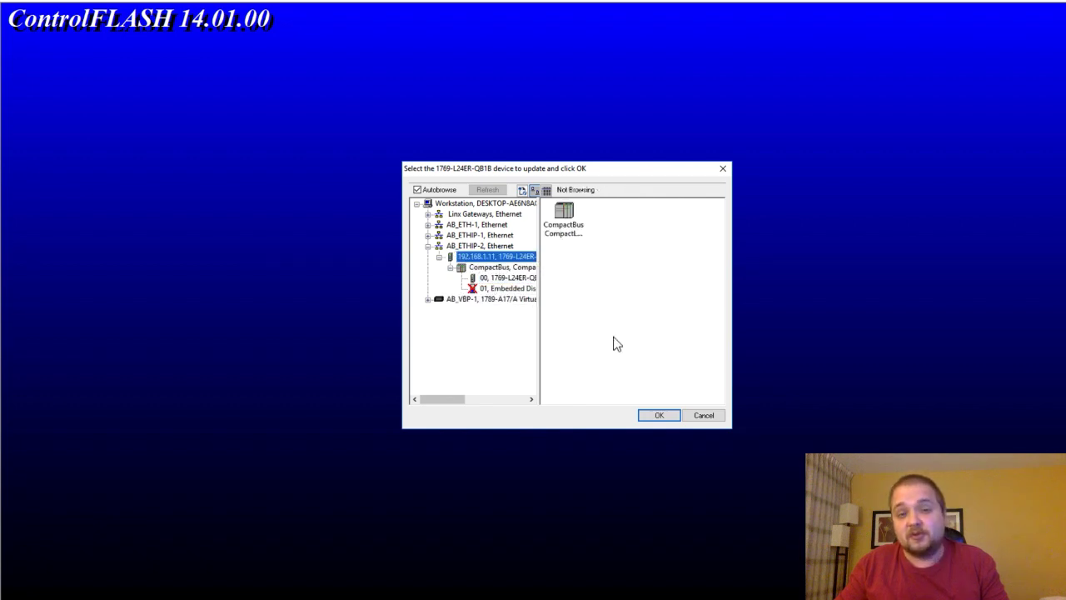
pyautogui.click(657, 416)
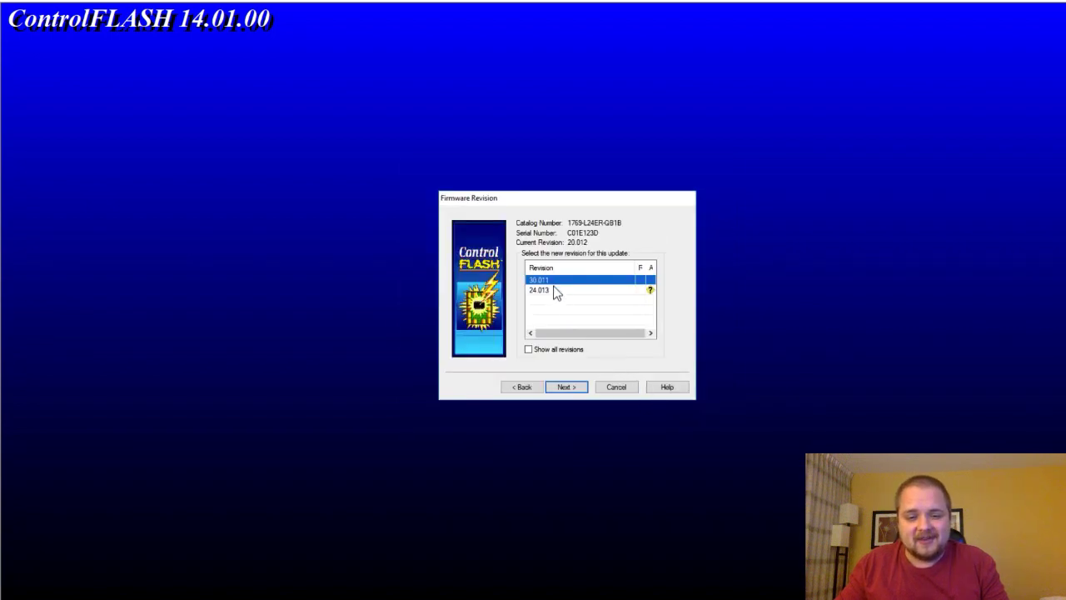
# - Update the controller to firmware revision 30.011, confirming the start, continuing past the Secure Digital card warning and closing the update status
pyautogui.click(574, 388)
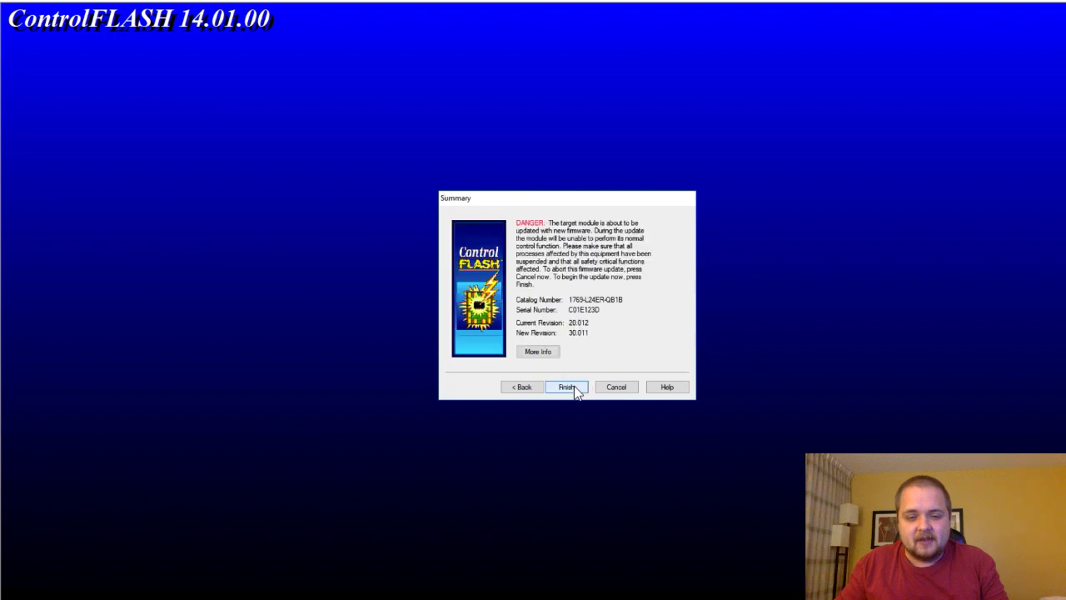
pyautogui.click(573, 390)
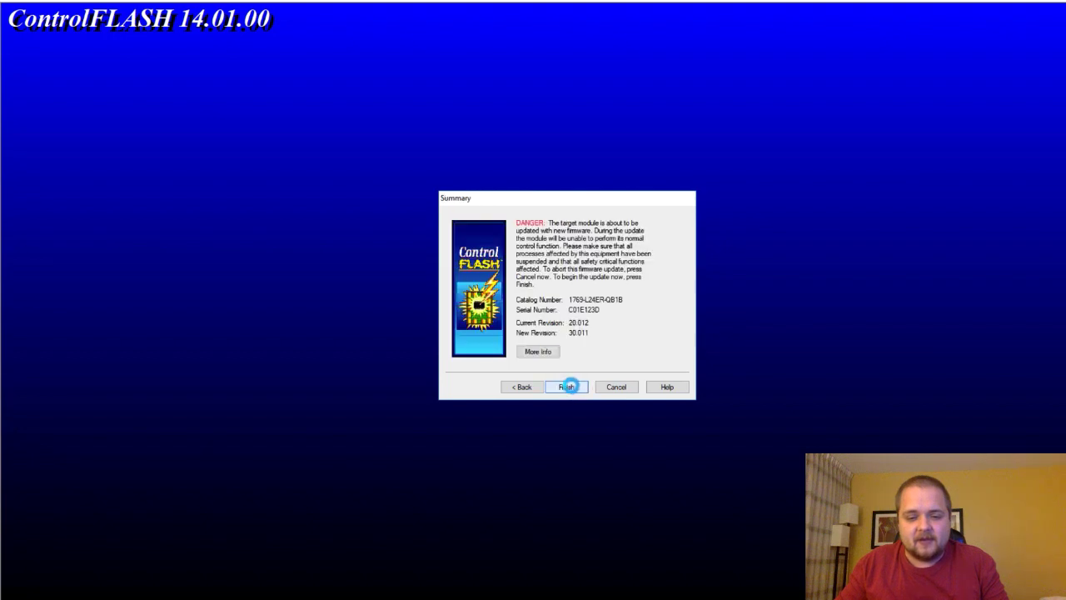
pyautogui.click(566, 327)
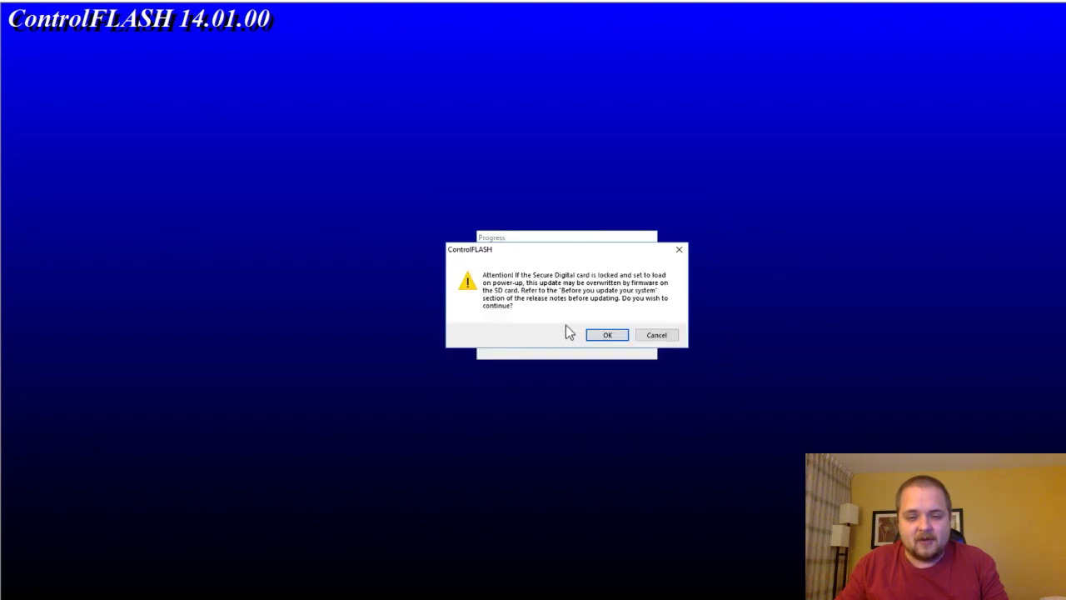
pyautogui.click(597, 334)
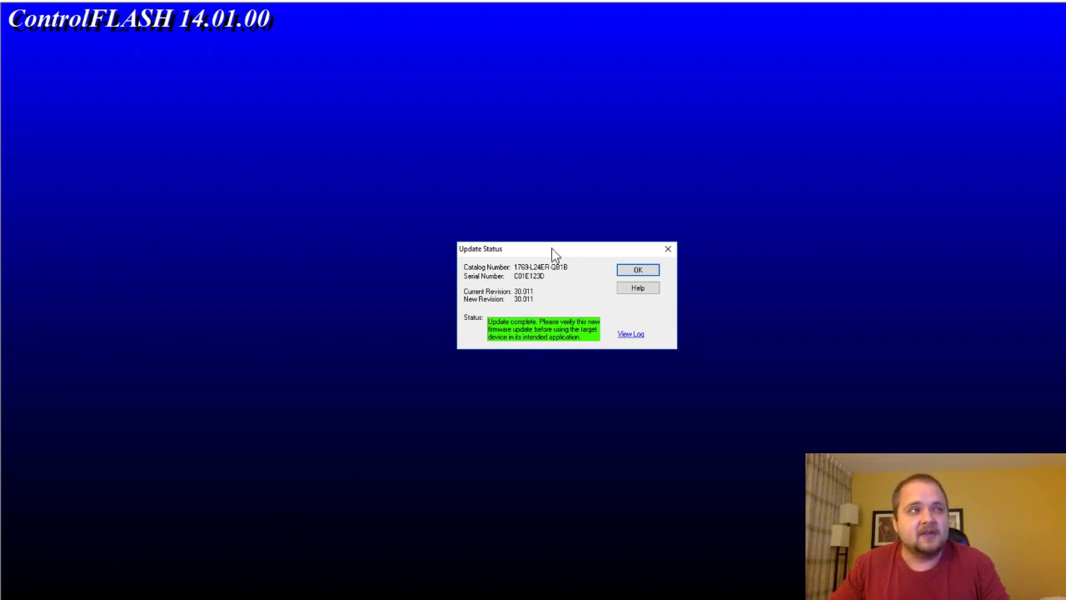
pyautogui.moveTo(552, 249); pyautogui.dragTo(559, 221)
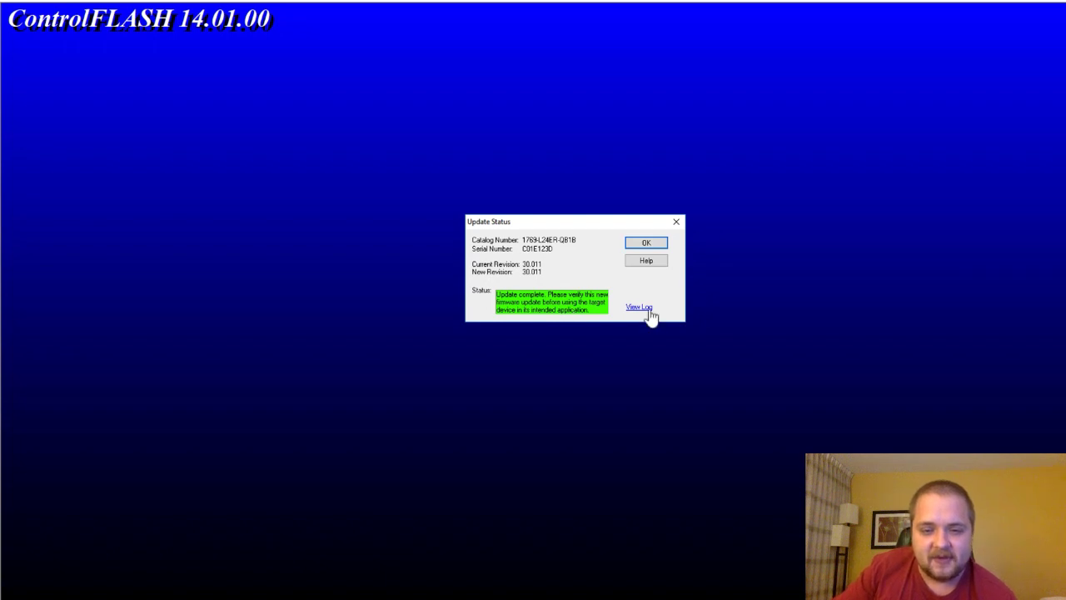
pyautogui.click(641, 242)
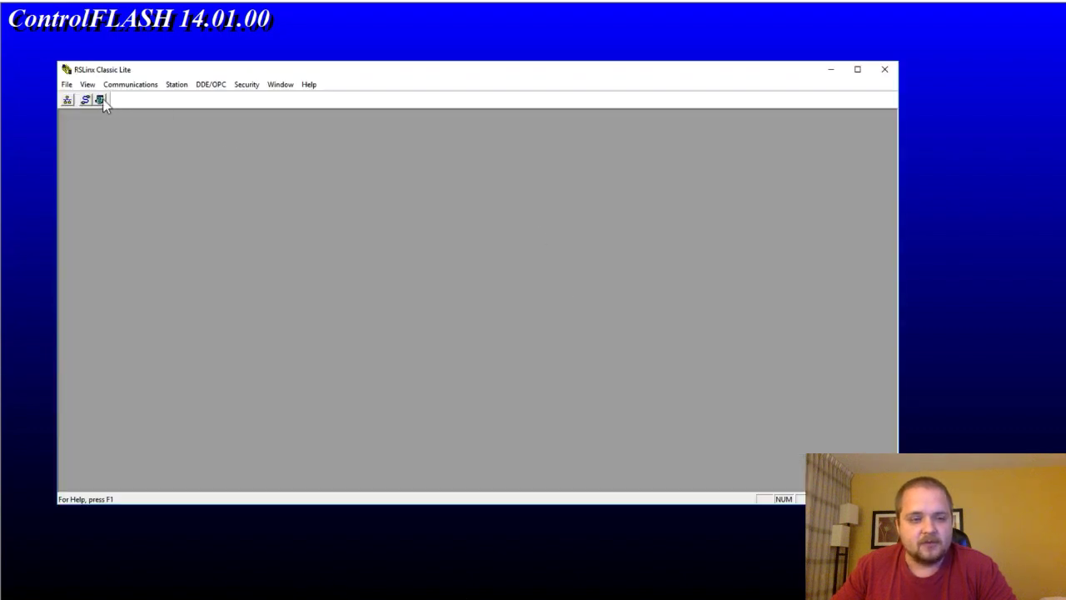
# - In RSLinx Classic Lite, open RSWho and browse AB_ETHIP-2 to the 1769-L24ER-QB1B controller at 192.168.1.11 and its CompactBus
pyautogui.click(68, 99)
pyautogui.click(137, 208)
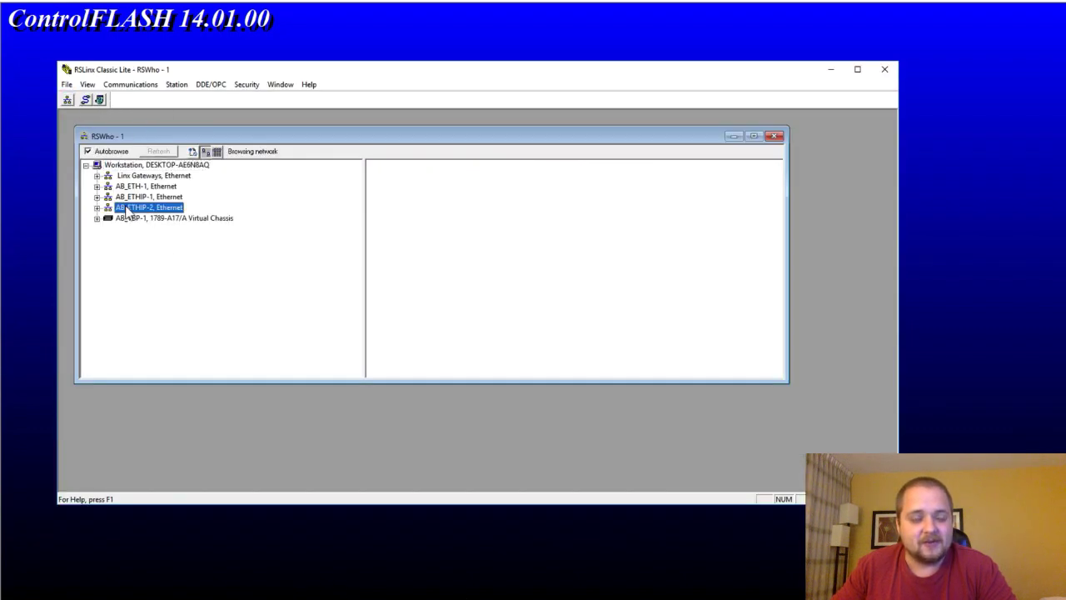
pyautogui.click(98, 208)
pyautogui.click(134, 218)
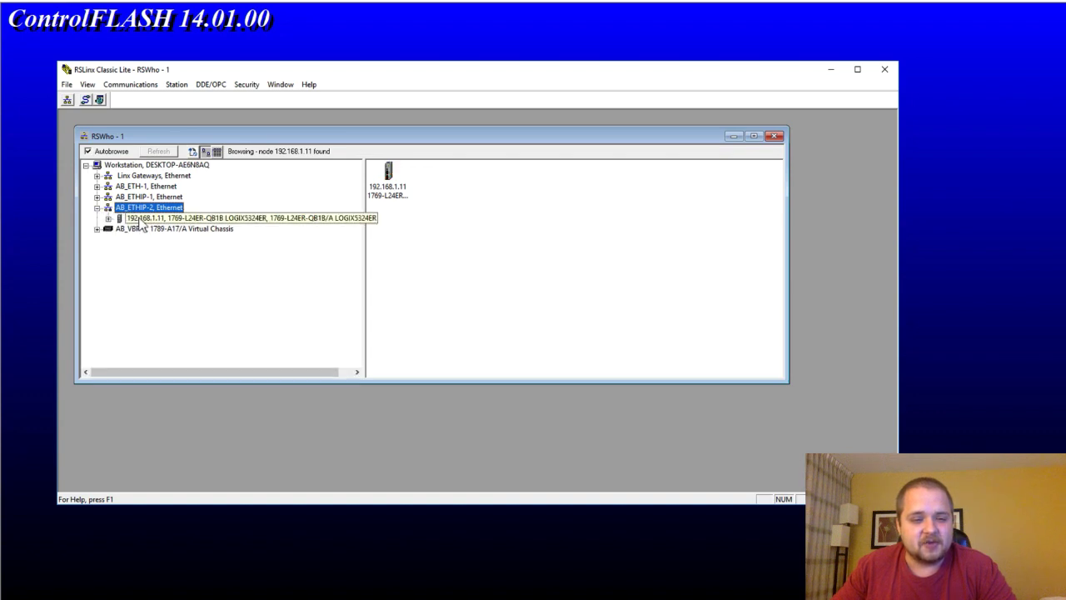
pyautogui.click(107, 218)
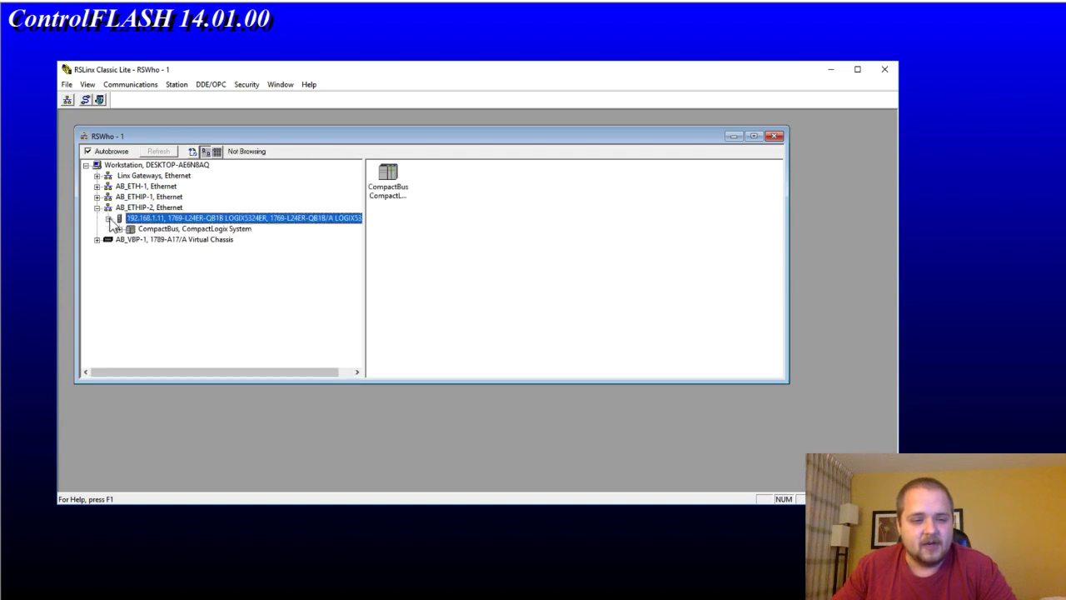
pyautogui.click(175, 228)
pyautogui.click(173, 222)
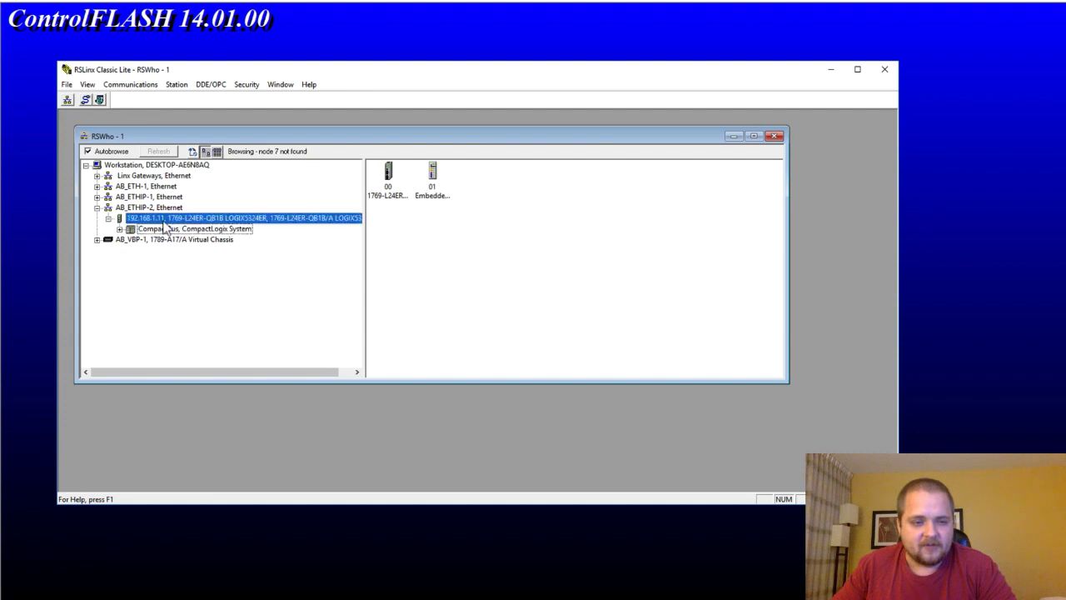
# - Check the firmware revision in the device properties of the controller at 192.168.1.11, and close the properties
pyautogui.rightClick(173, 223)
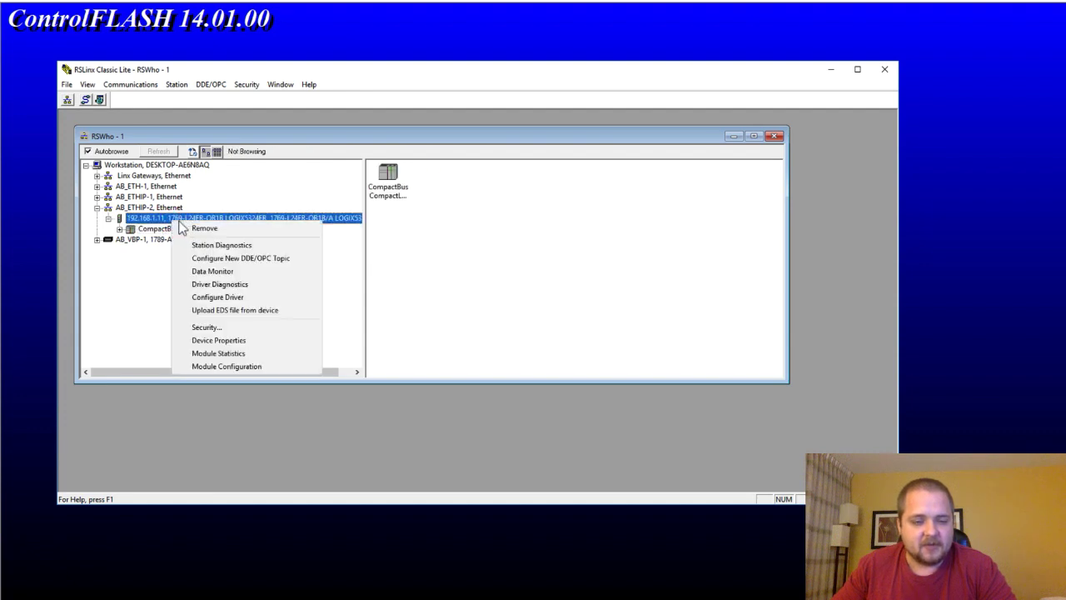
pyautogui.click(213, 341)
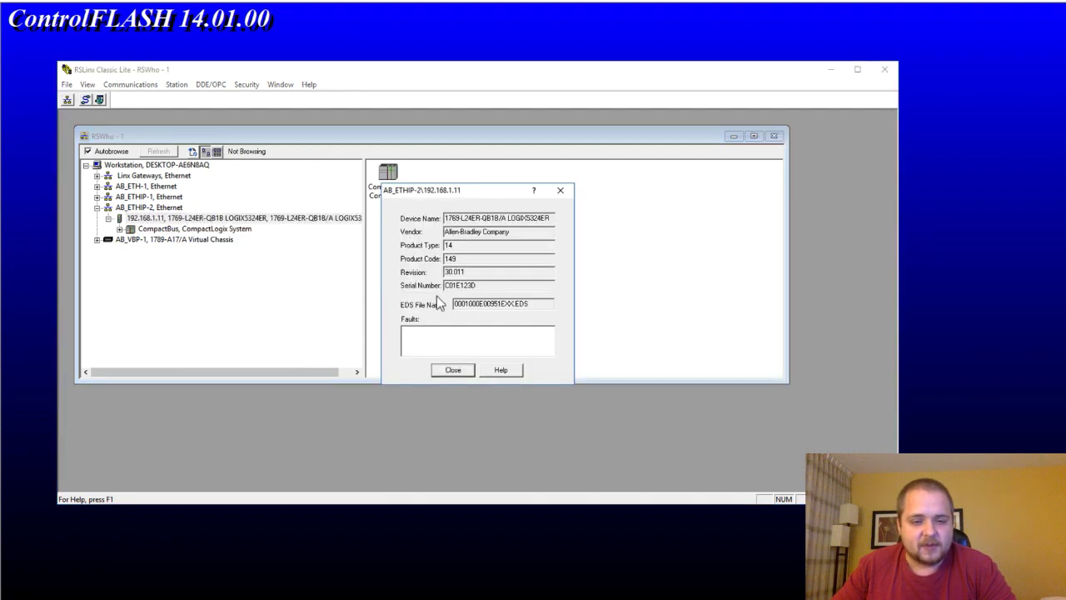
pyautogui.moveTo(463, 275); pyautogui.dragTo(434, 273)
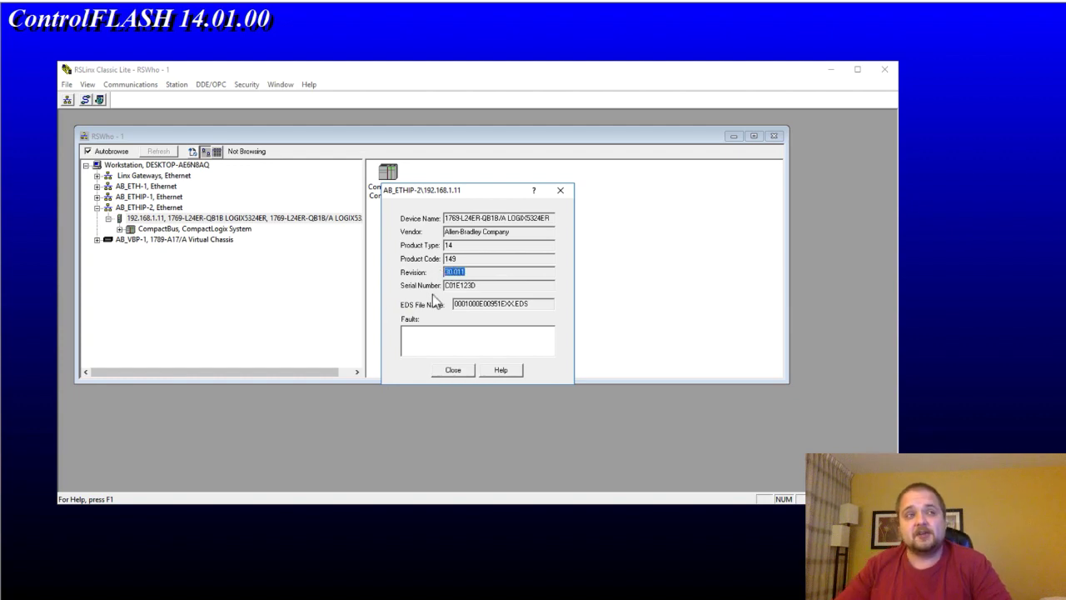
pyautogui.click(453, 370)
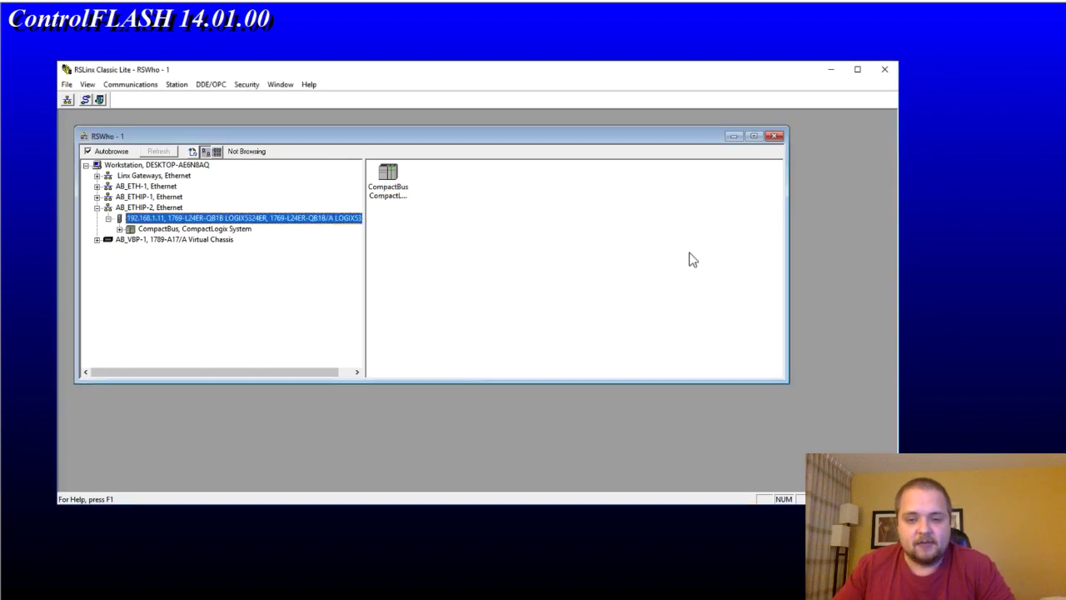